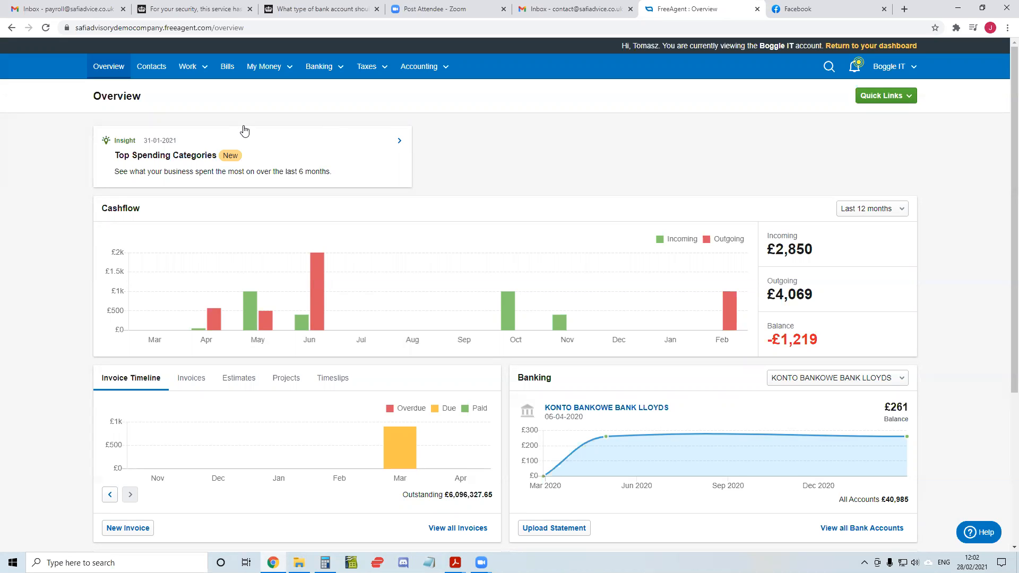
Open the contact AAA My contractor LTD and start editing its details
click(149, 73)
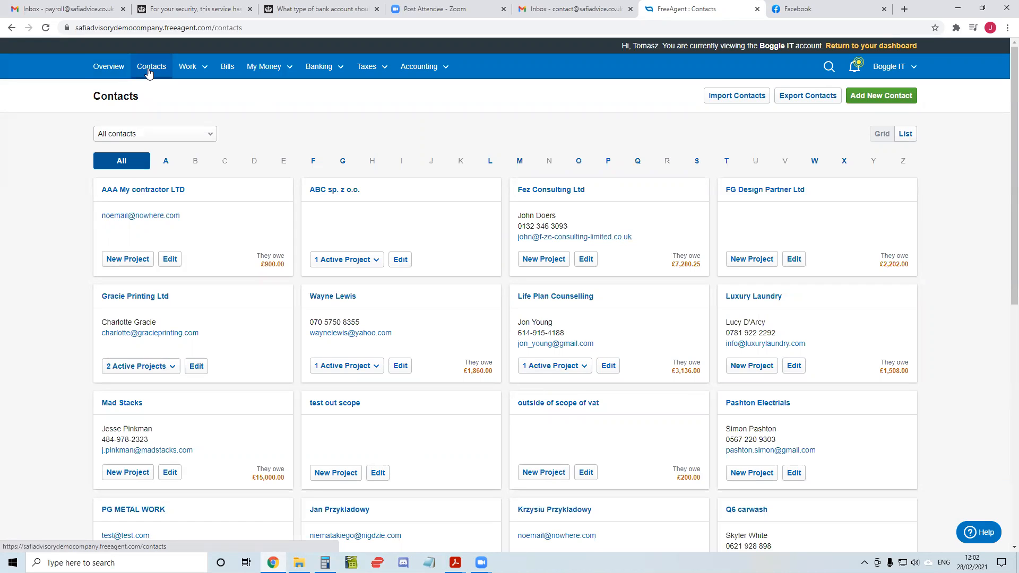
click(108, 191)
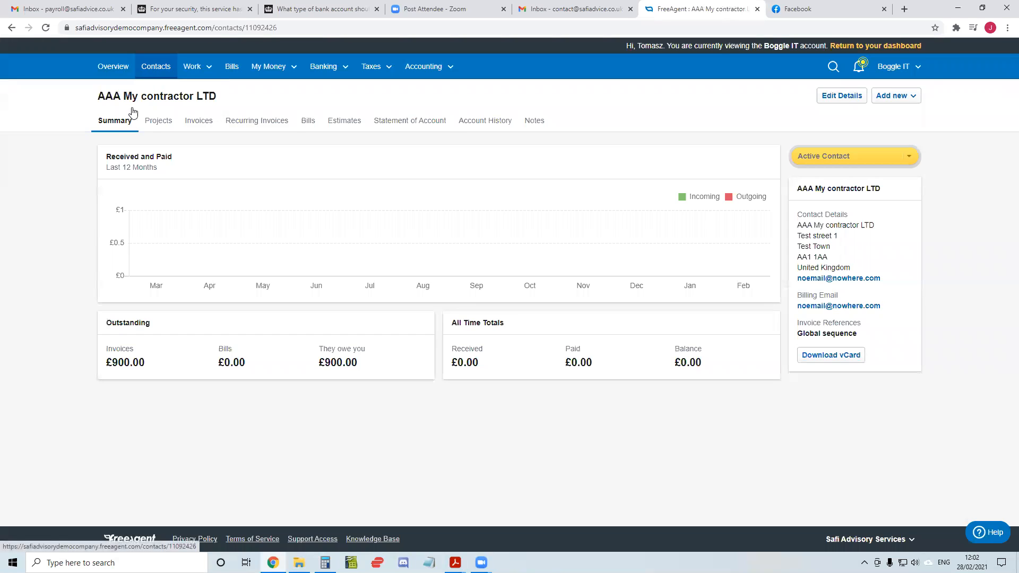
click(834, 101)
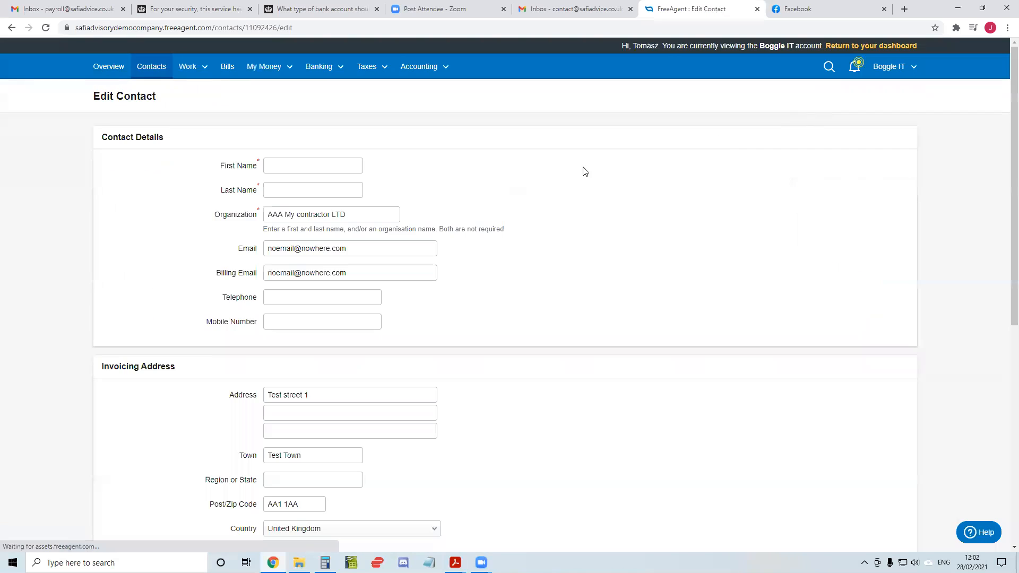
Try the UK VAT area option for charging VAT, set Charge VAT to Never, and save the contact
scroll(575, 183, down, 4)
scroll(565, 180, down, 4)
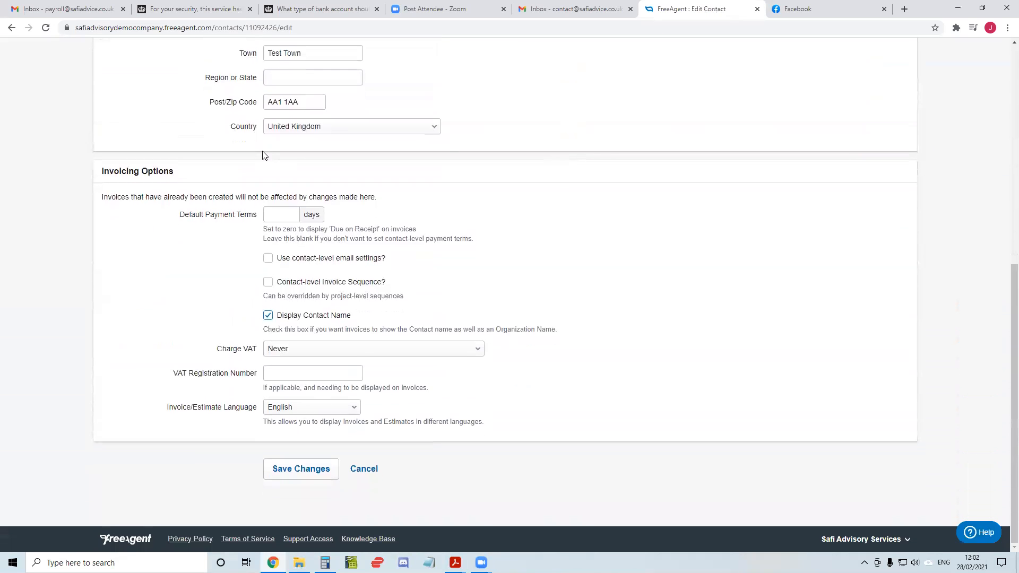
click(282, 352)
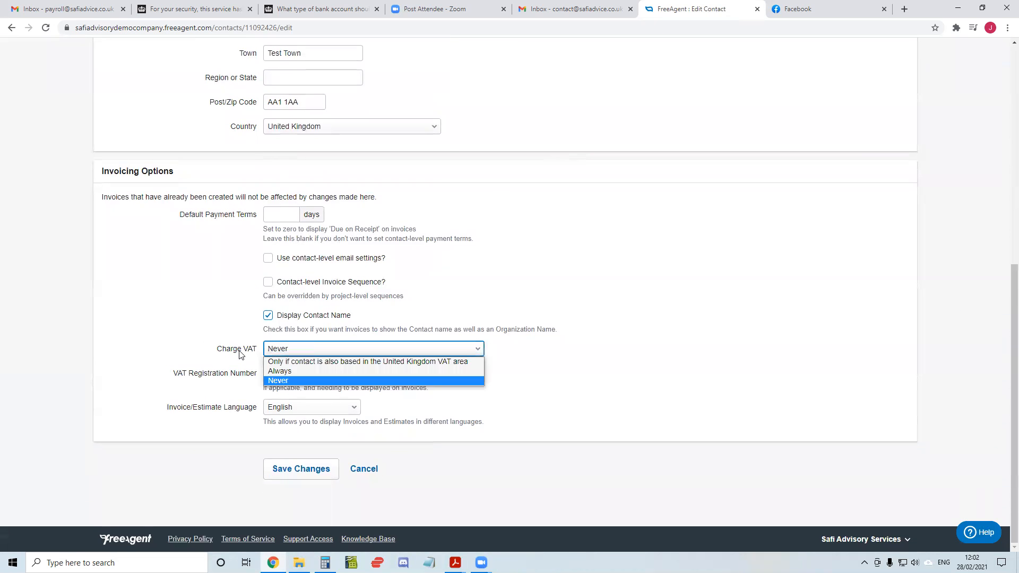
click(297, 363)
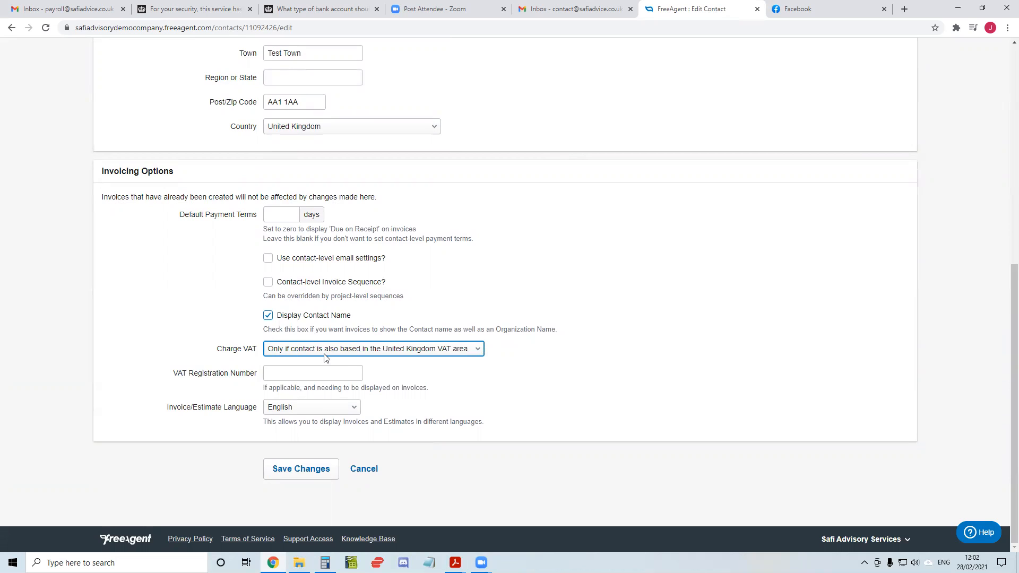
click(430, 354)
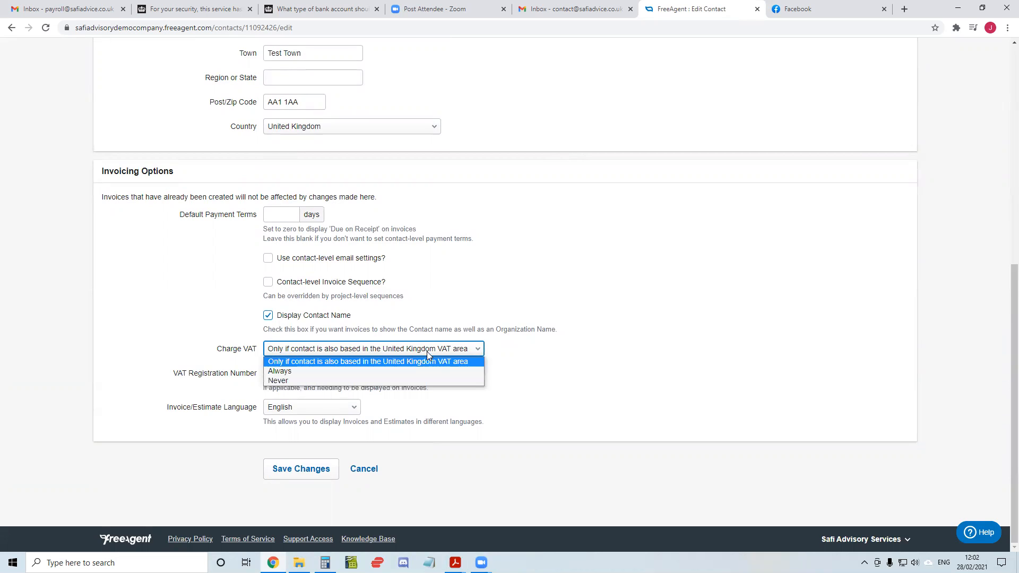
click(289, 381)
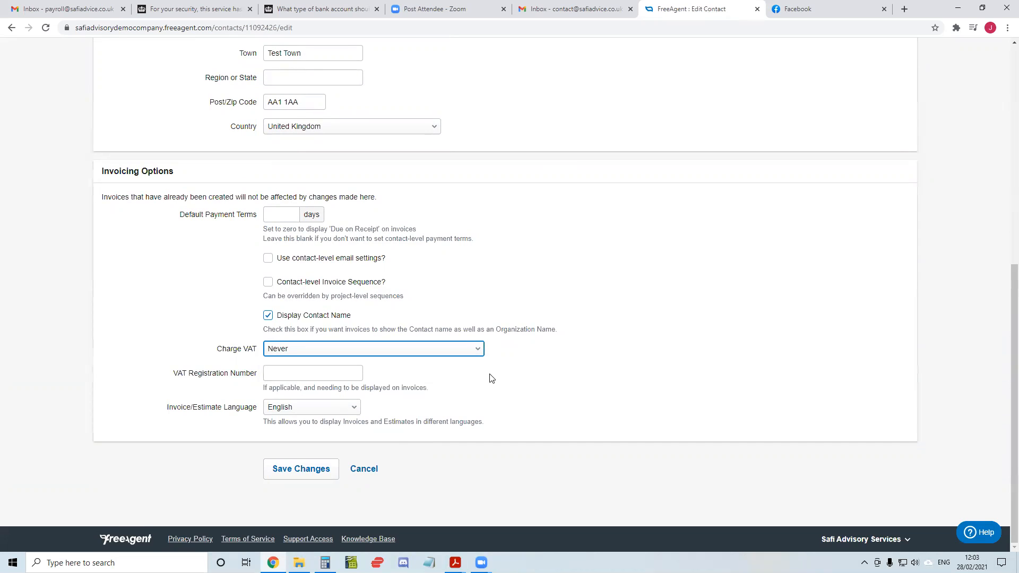
click(317, 470)
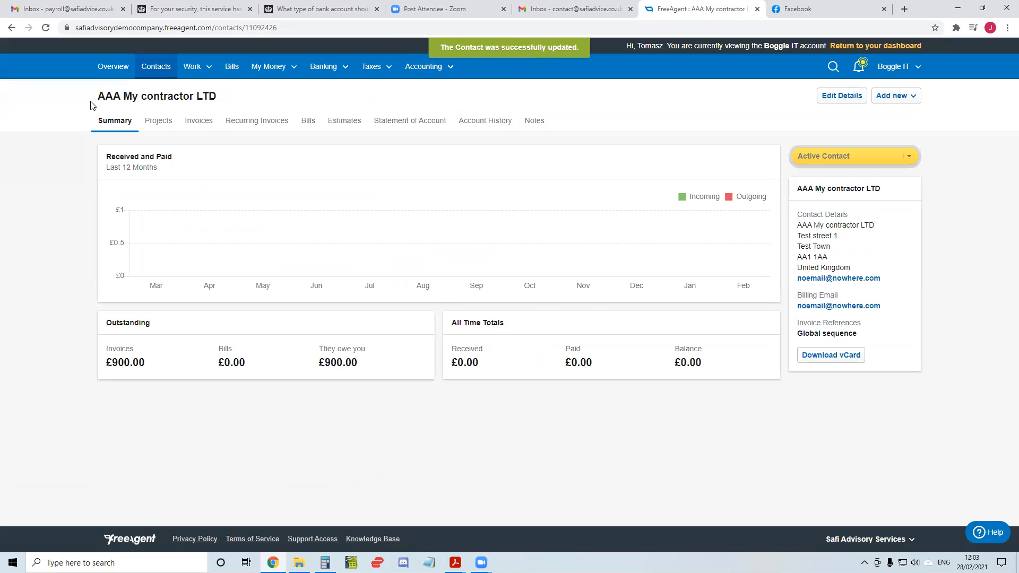
Open the contractor's invoice 2019/014 and copy its note "Customer to account and pay the VAT to HMRC"
click(199, 124)
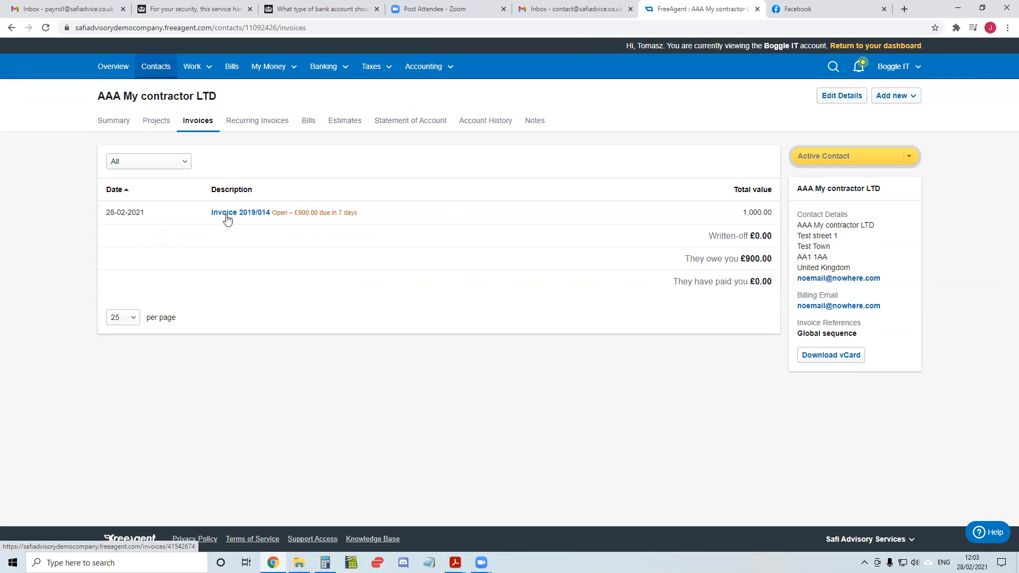
click(227, 214)
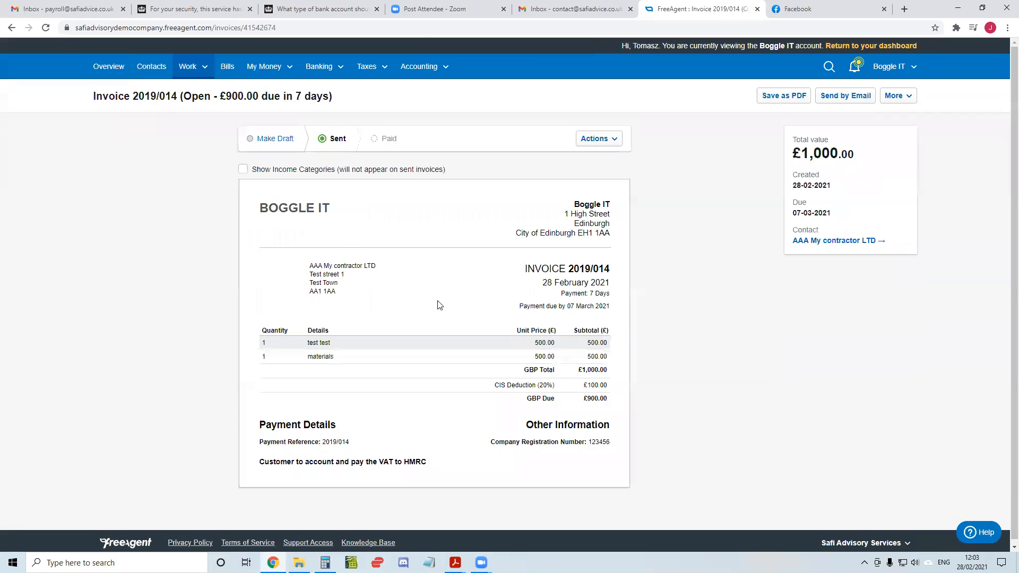
drag(259, 462, 419, 460)
right_click(419, 460)
click(435, 467)
click(713, 251)
Start a new invoice for the contact AAA My contractor LTD
click(188, 68)
click(199, 147)
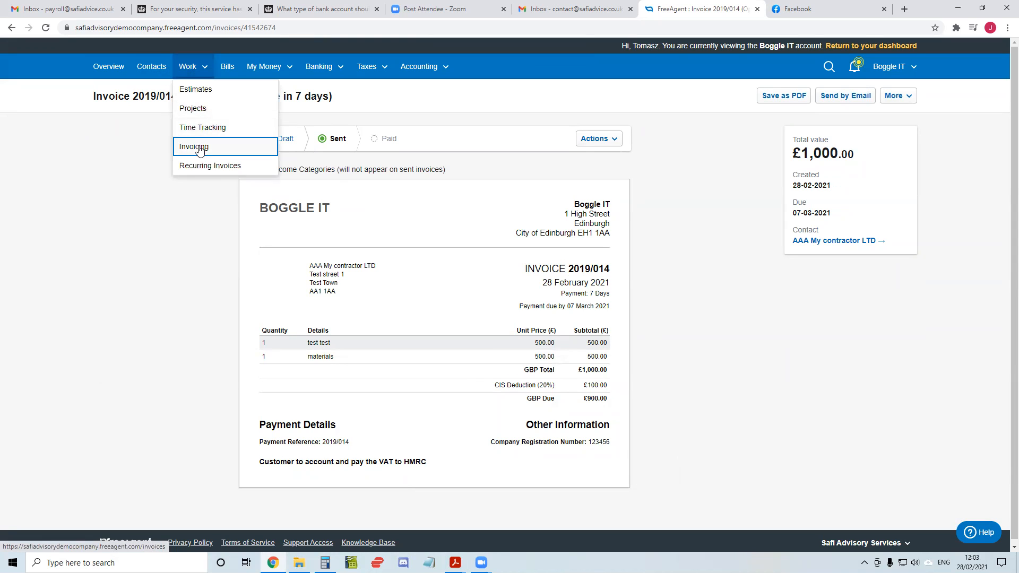
click(873, 101)
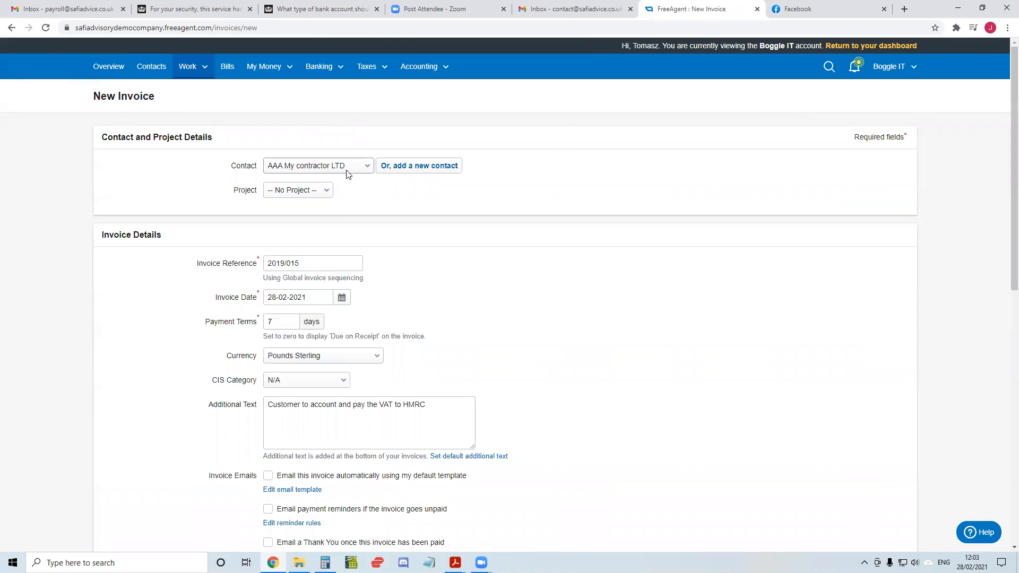
click(348, 169)
click(297, 179)
Replace the invoice's additional text with the copied note "Customer to account and pay the VAT to HMRC"
scroll(530, 199, down, 2)
mouse_move(420, 296)
mouse_down()
mouse_move(432, 297)
mouse_move(236, 298)
mouse_move(429, 298)
mouse_up()
click(273, 307)
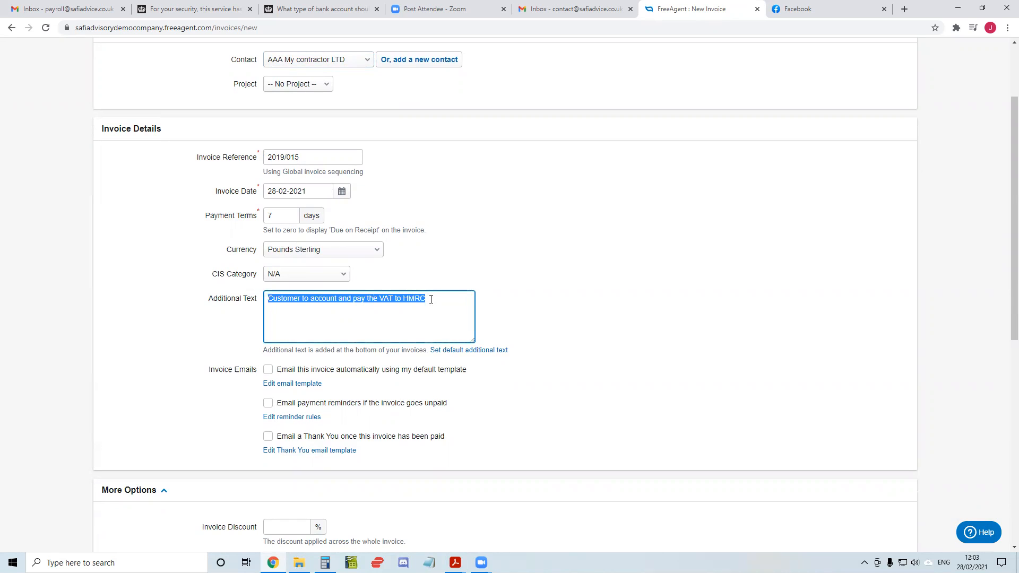
key(BackSpace)
click(542, 305)
click(432, 309)
key(ctrl+v)
click(535, 307)
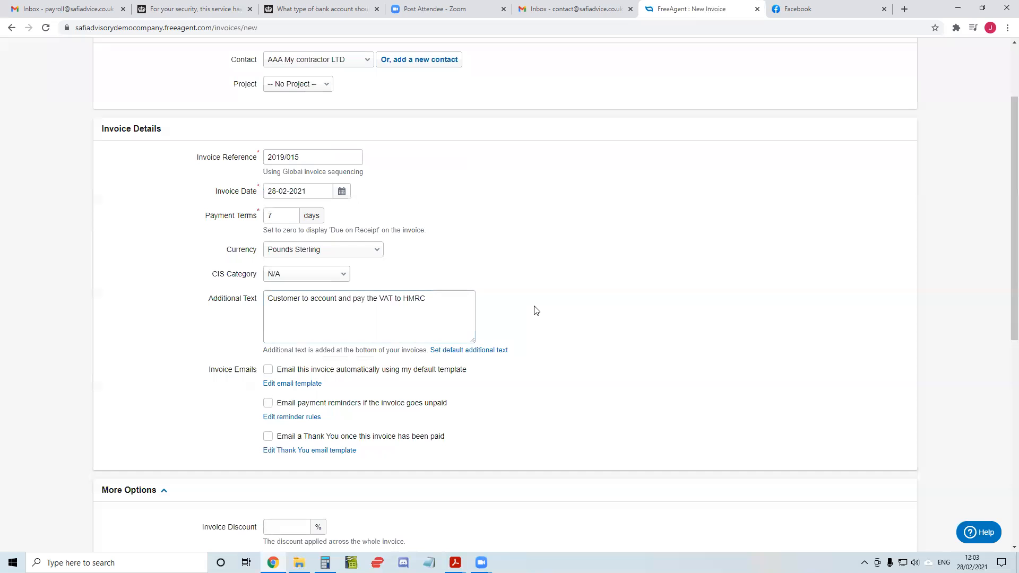
Save "Customer to account and pay the VAT to HMRC" as the default additional text for invoices
triple_click(452, 301)
click(428, 301)
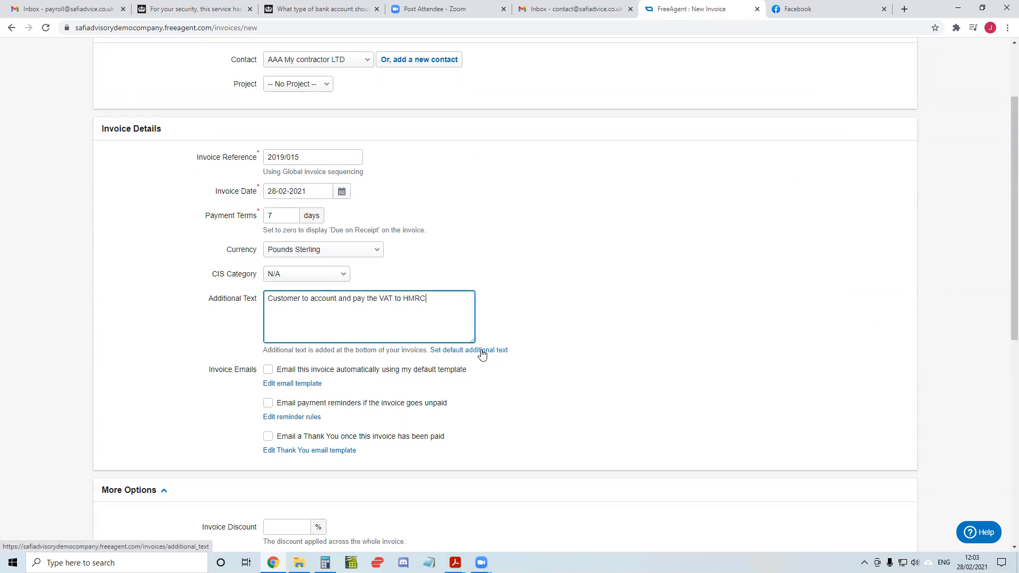
click(449, 352)
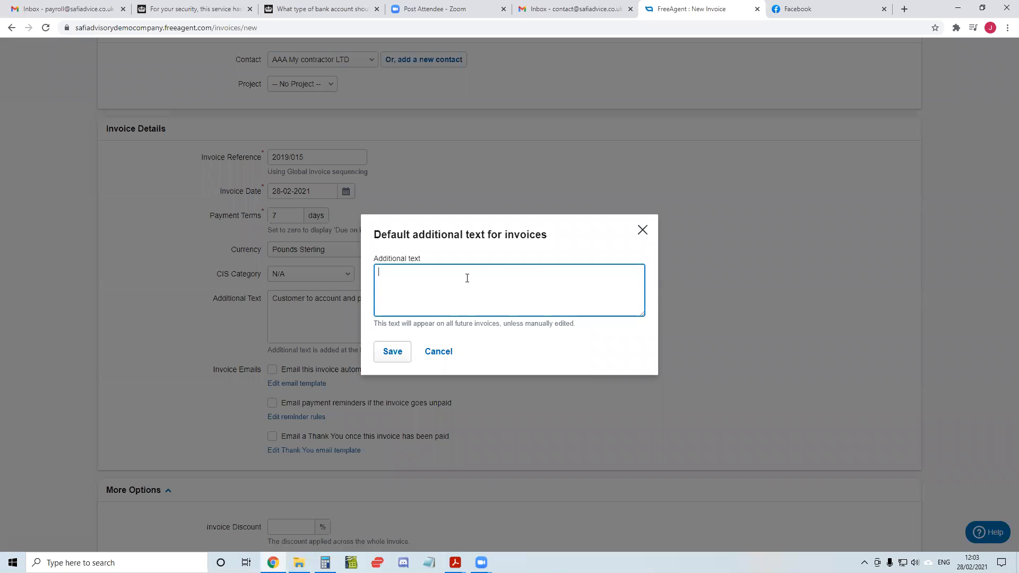
key(ctrl+v)
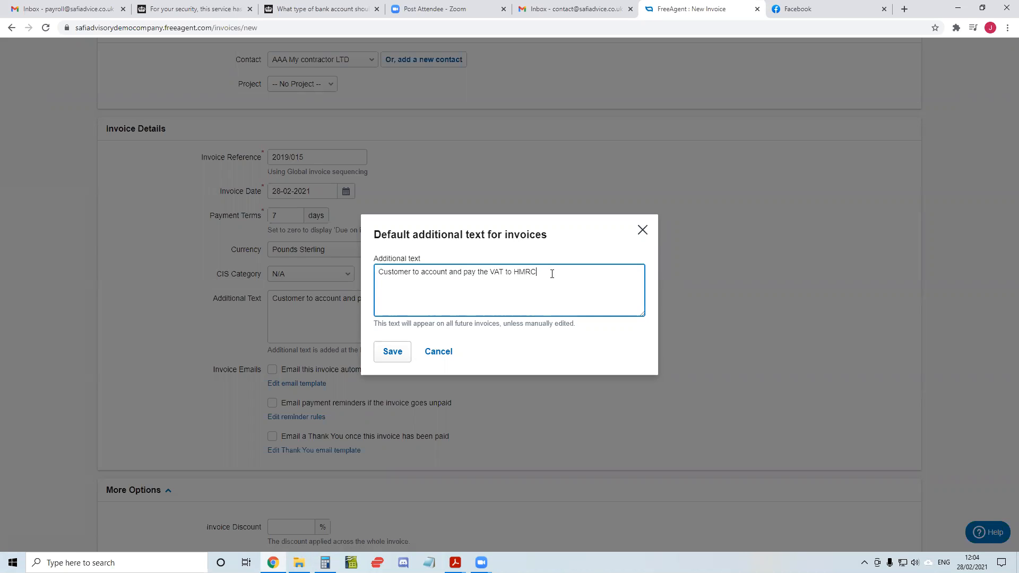
click(392, 353)
drag(428, 305, 252, 307)
click(254, 307)
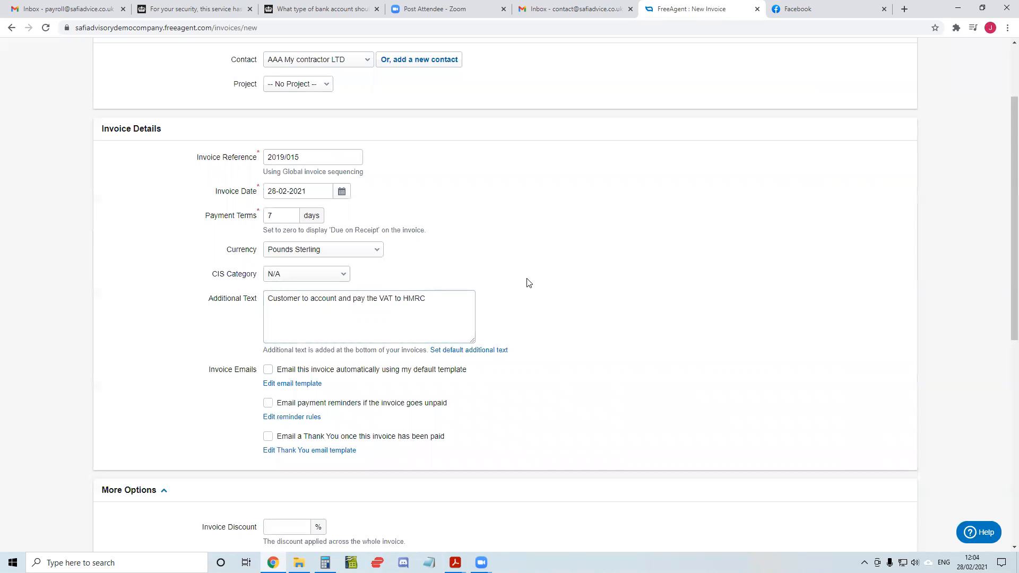
Review the remaining invoice options, create the new invoice, and check the VAT note at its foot
scroll(510, 246, down, 5)
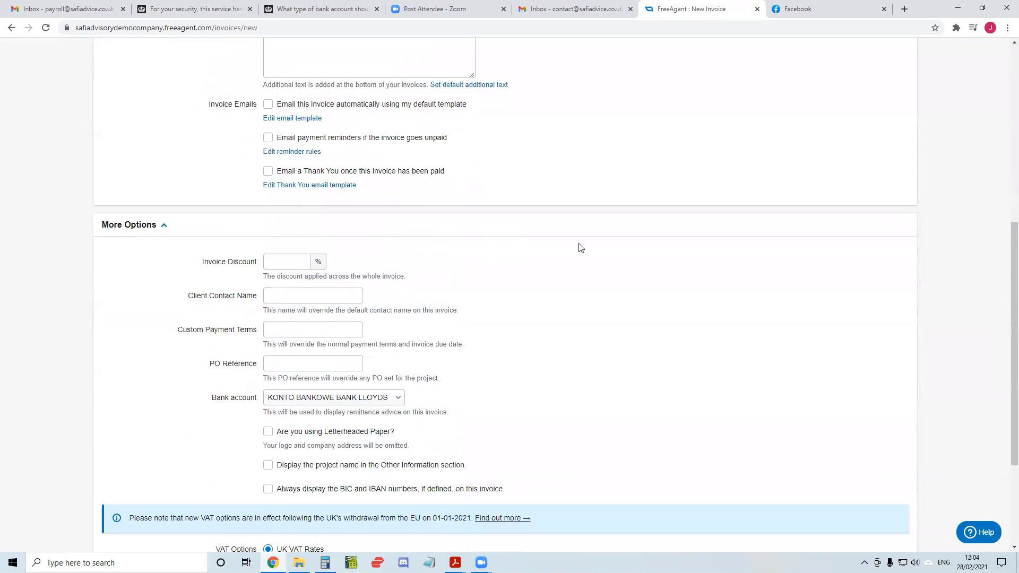
scroll(581, 248, down, 2)
scroll(546, 303, up, 2)
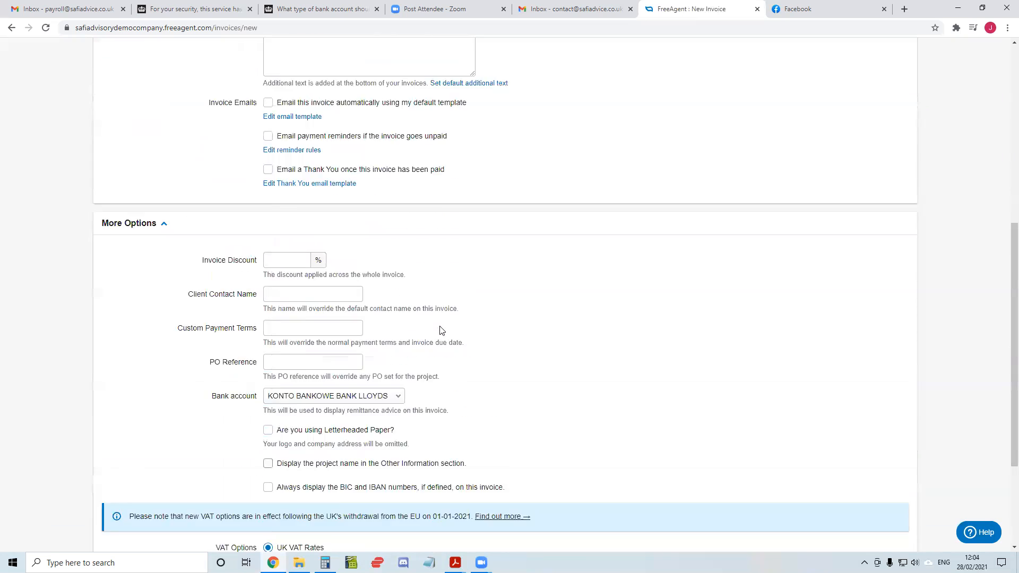
scroll(439, 330, up, 6)
scroll(412, 300, down, 9)
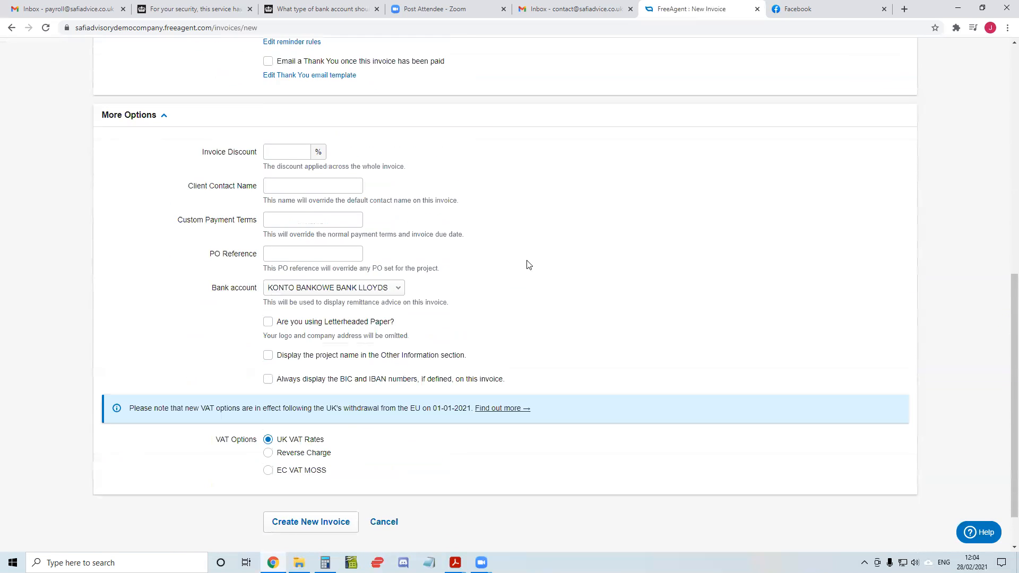
scroll(519, 256, up, 8)
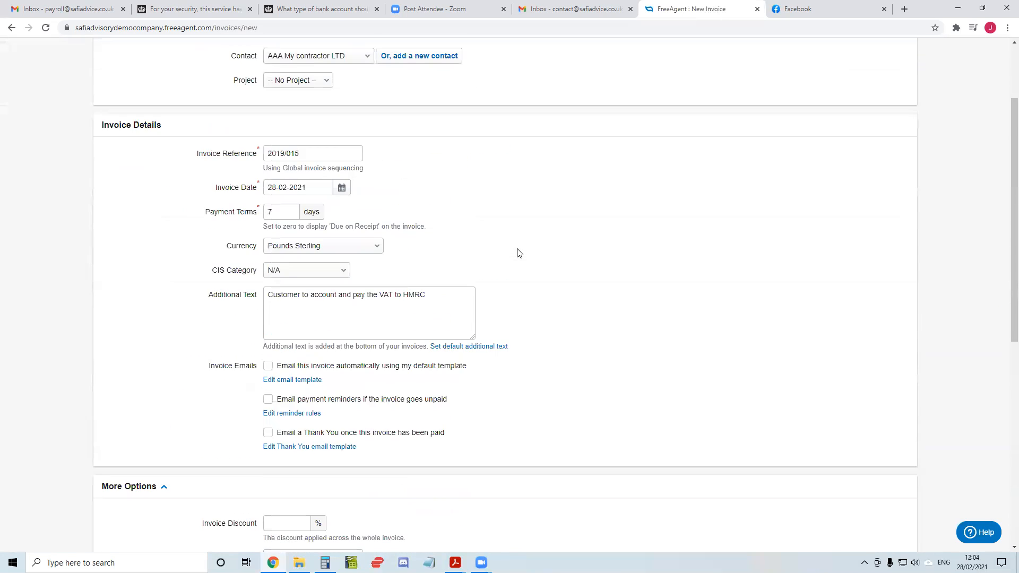
scroll(509, 287, down, 8)
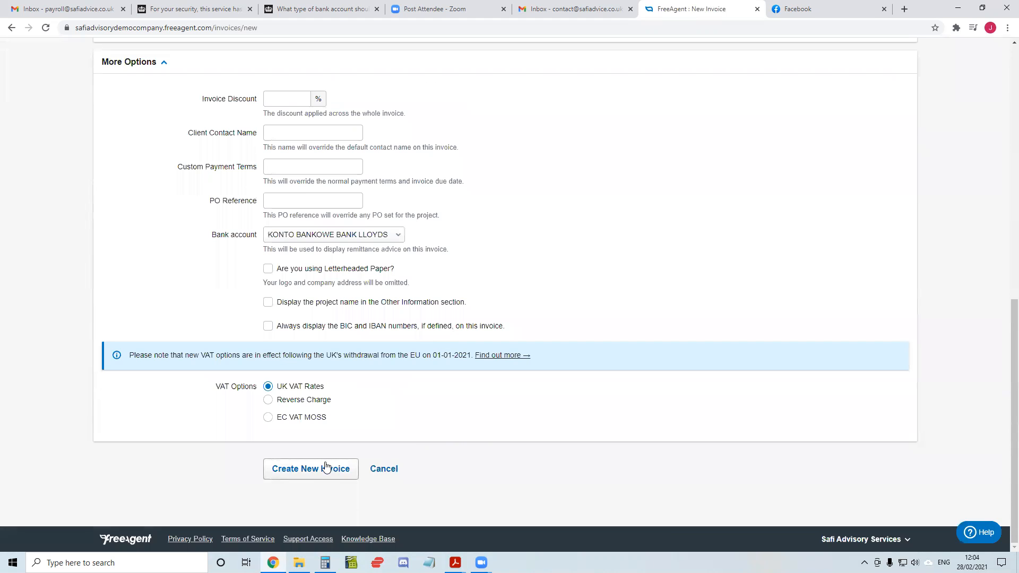
click(322, 470)
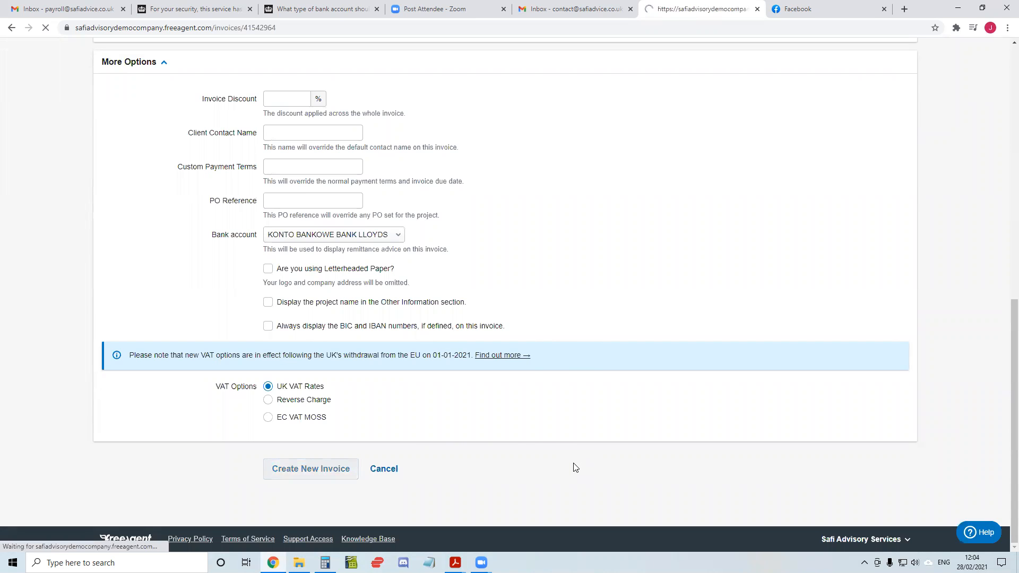
scroll(348, 354, down, 1)
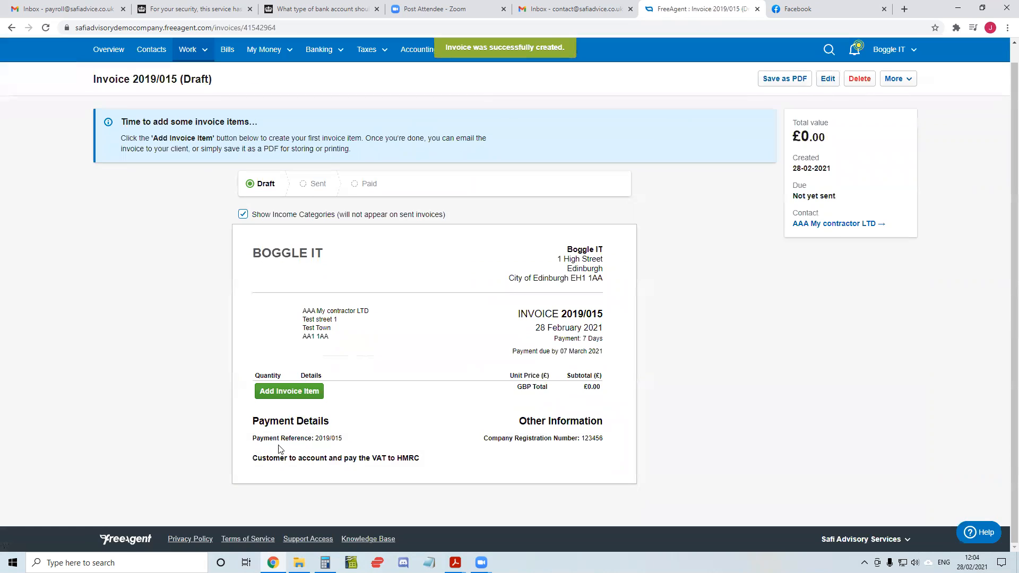
drag(250, 460, 440, 462)
click(440, 461)
Start adding an invoice item and set its quantity type to no unit
click(313, 392)
click(482, 259)
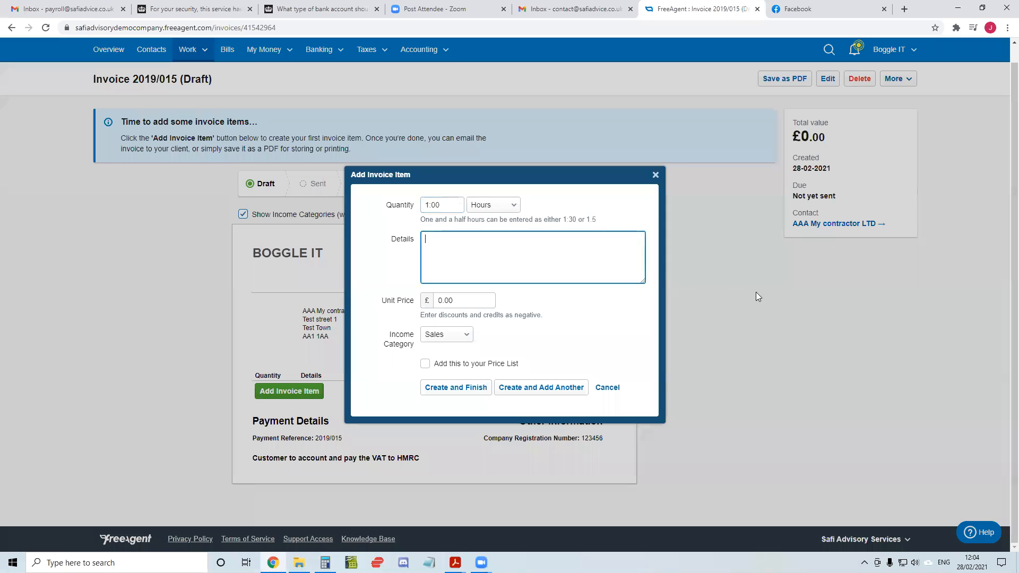
click(512, 209)
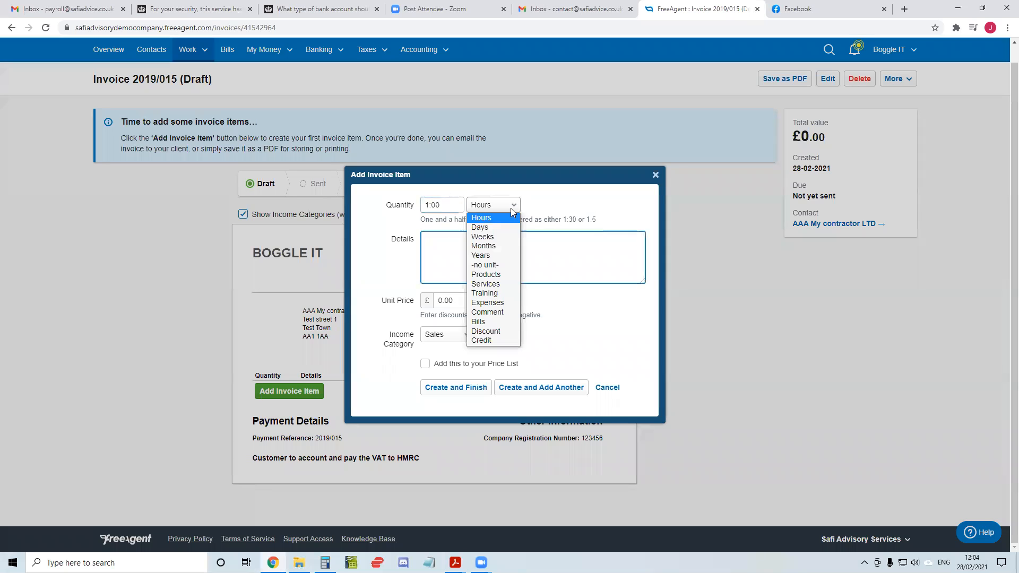
click(513, 265)
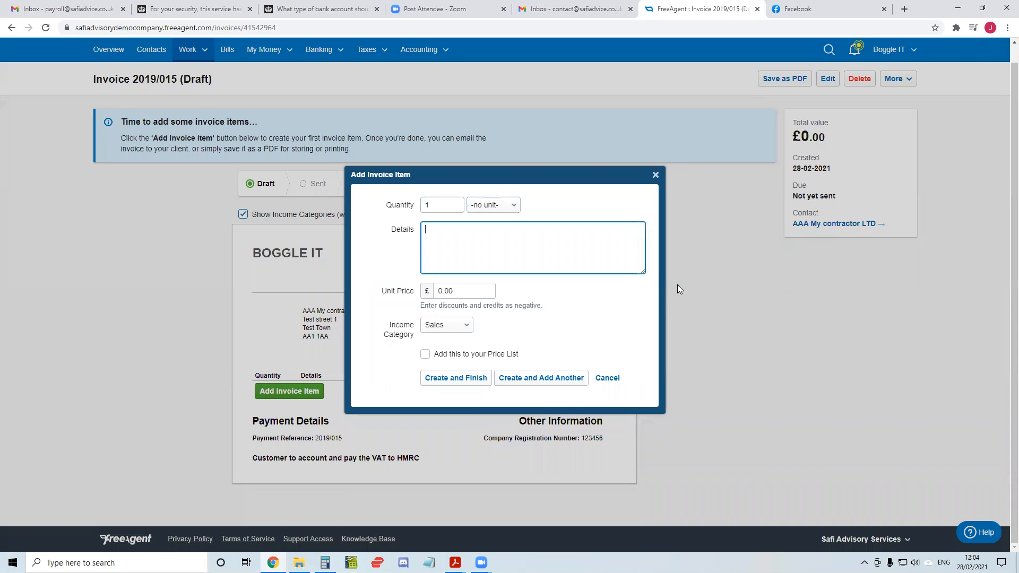
Describe the item as "Renovation at building 123", set the unit price to £500, and finish adding it
text(C)
key(BackSpace)
text(Renovation at building 123)
key(Tab)
text(500)
key(Tab)
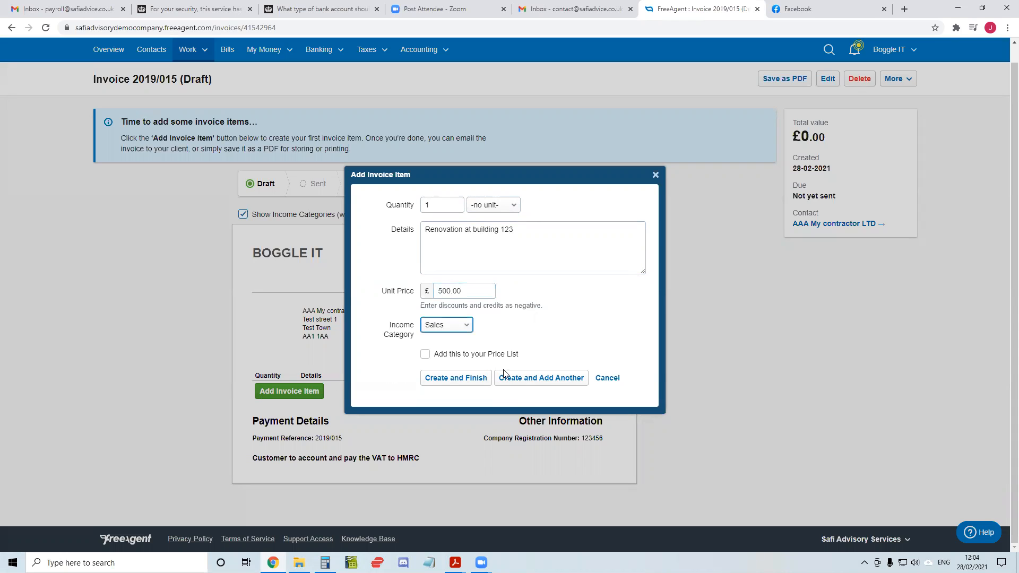
click(454, 377)
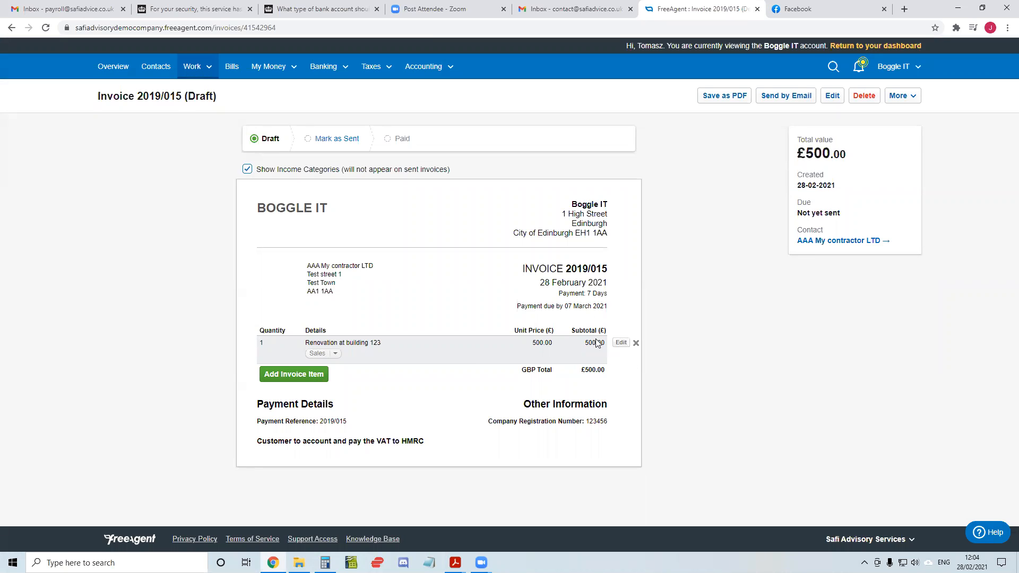
drag(258, 441, 432, 443)
click(433, 443)
click(303, 376)
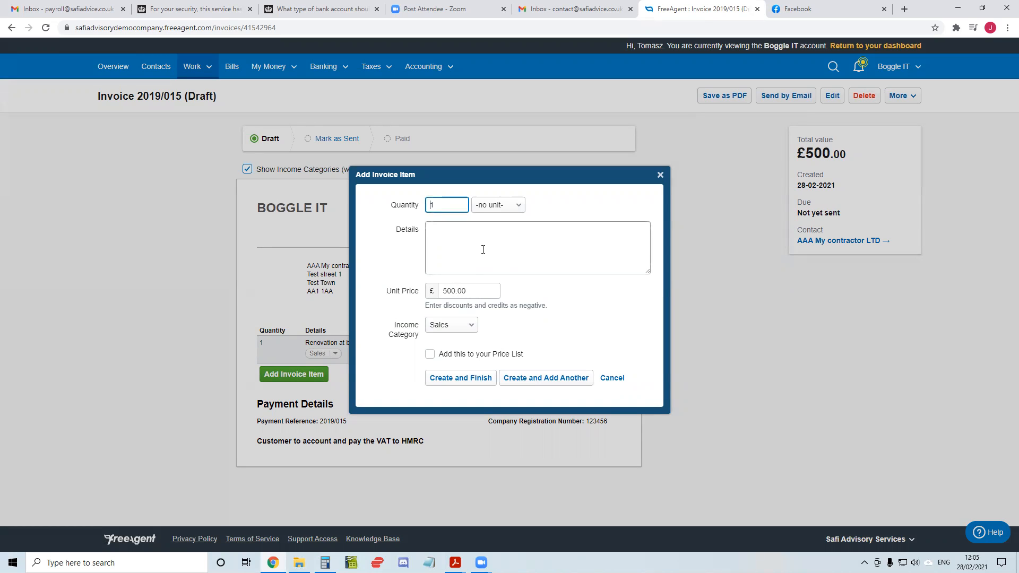
click(450, 326)
click(499, 263)
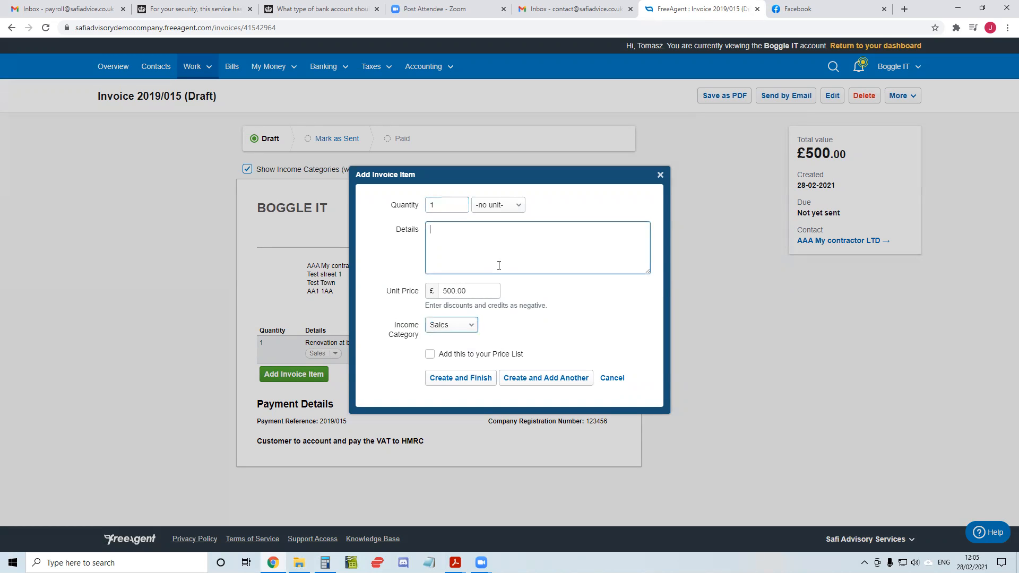
click(611, 379)
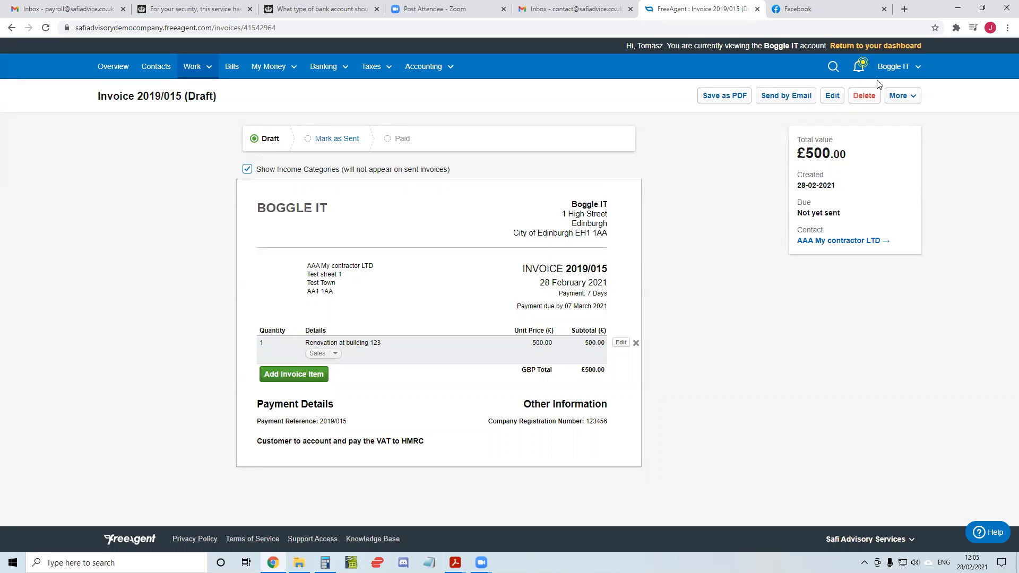
Open the company account's Settings page in a new browser tab
click(894, 66)
right_click(852, 108)
click(881, 113)
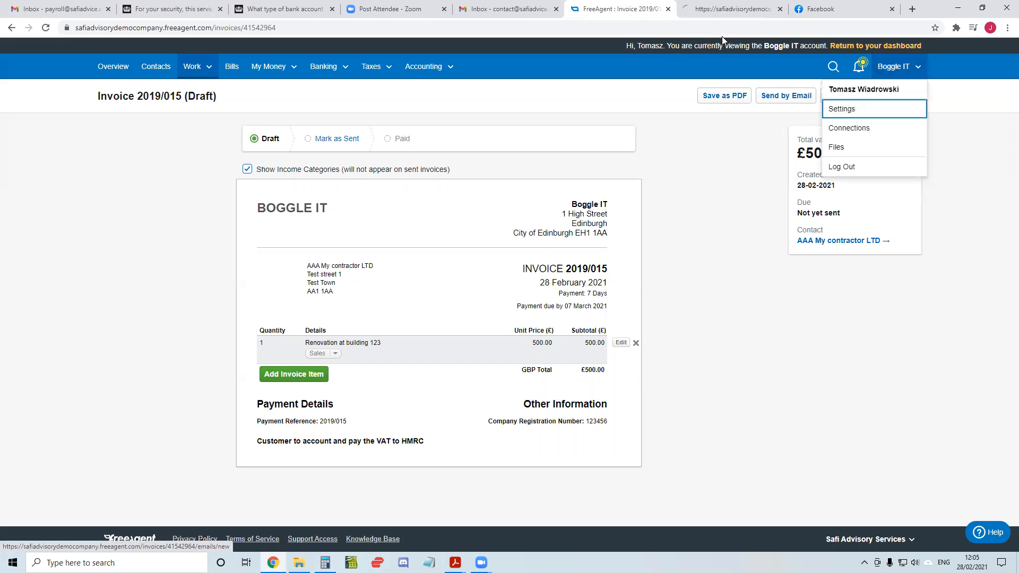
Update the Construction Industry Scheme settings with the CIS Income Gross, 20% and 30% deduction rates available, and return to the draft invoice
click(725, 10)
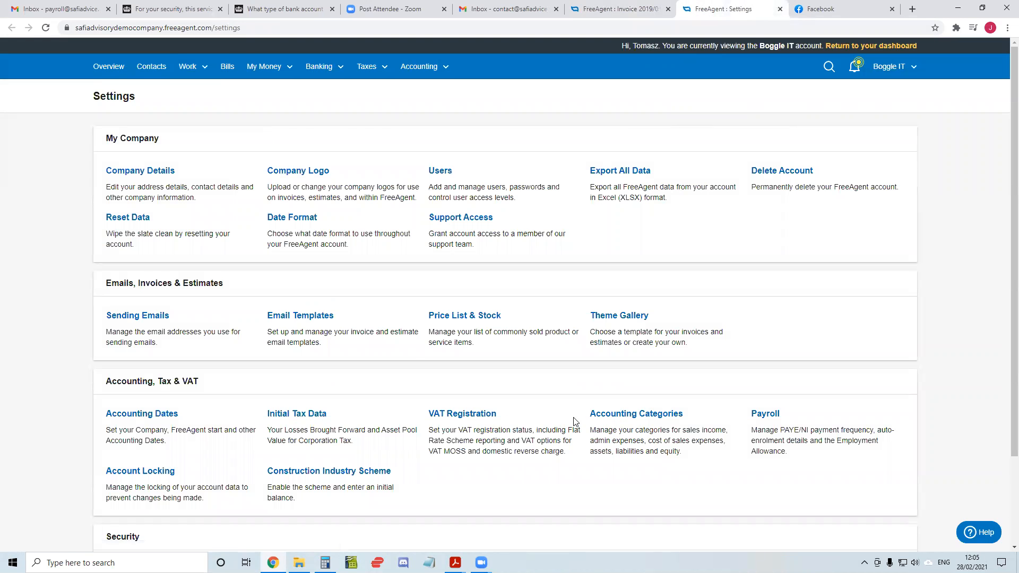
click(312, 473)
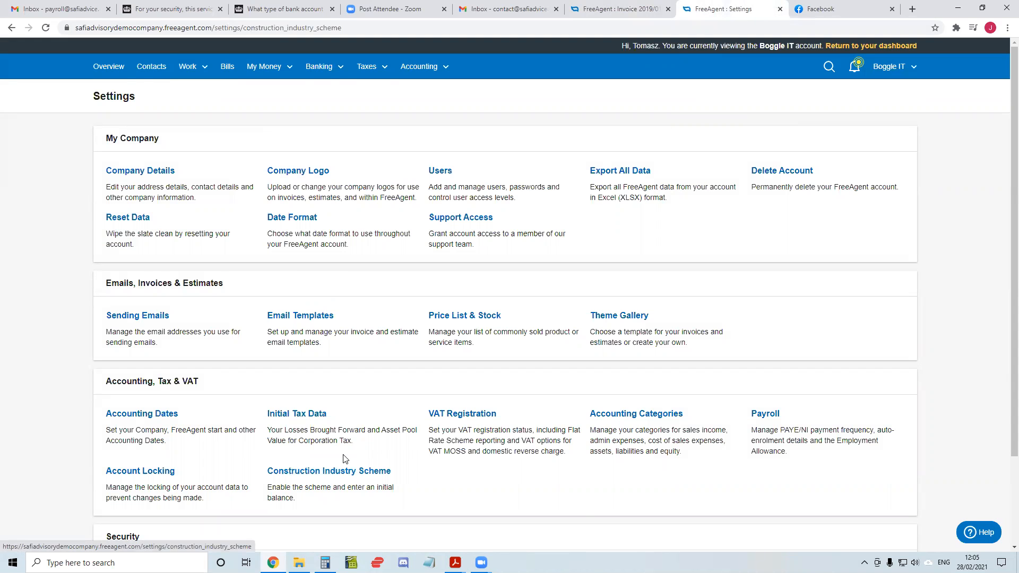
click(295, 322)
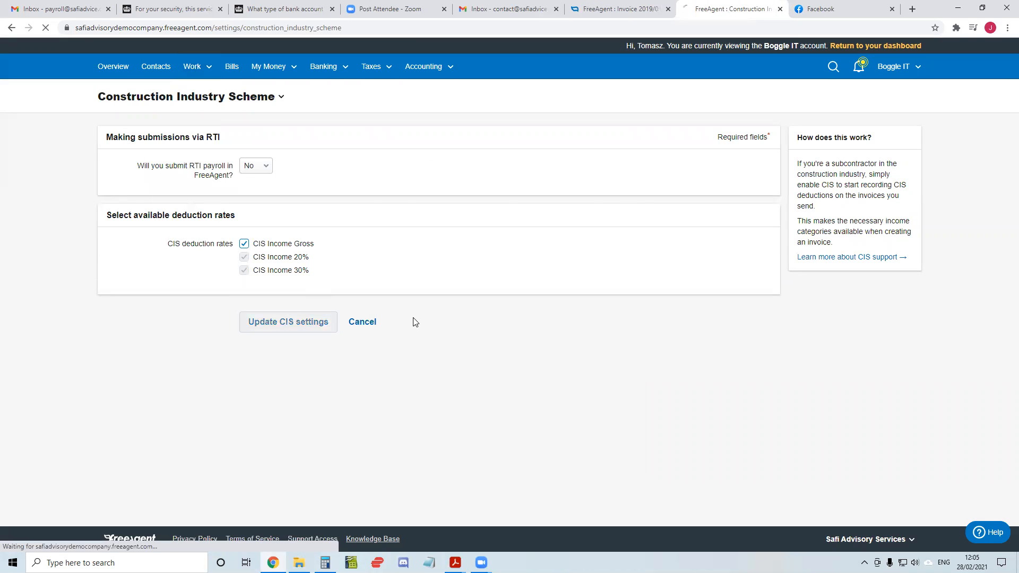
key(ctrl+shift+Tab)
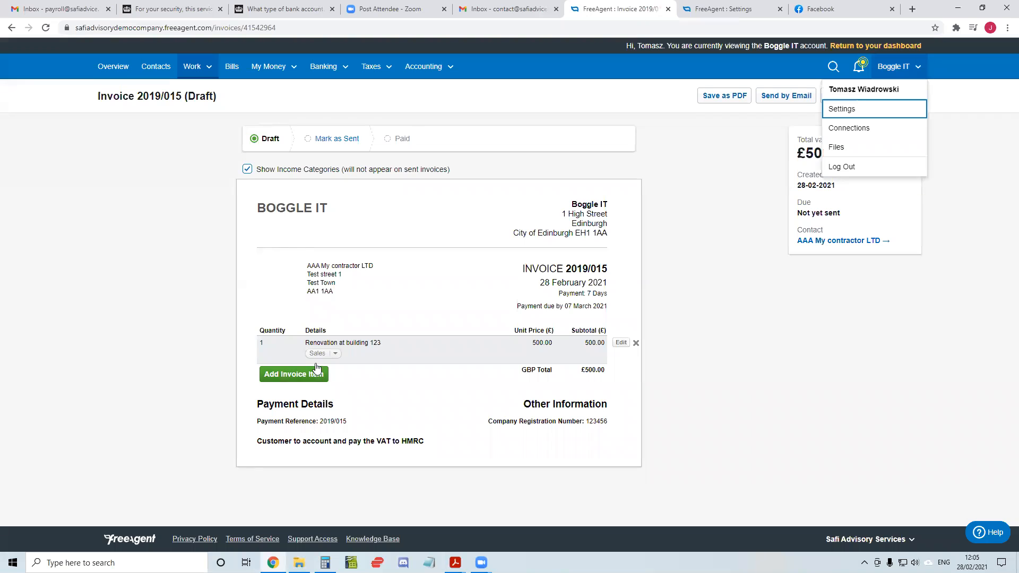
click(286, 373)
click(453, 329)
click(452, 330)
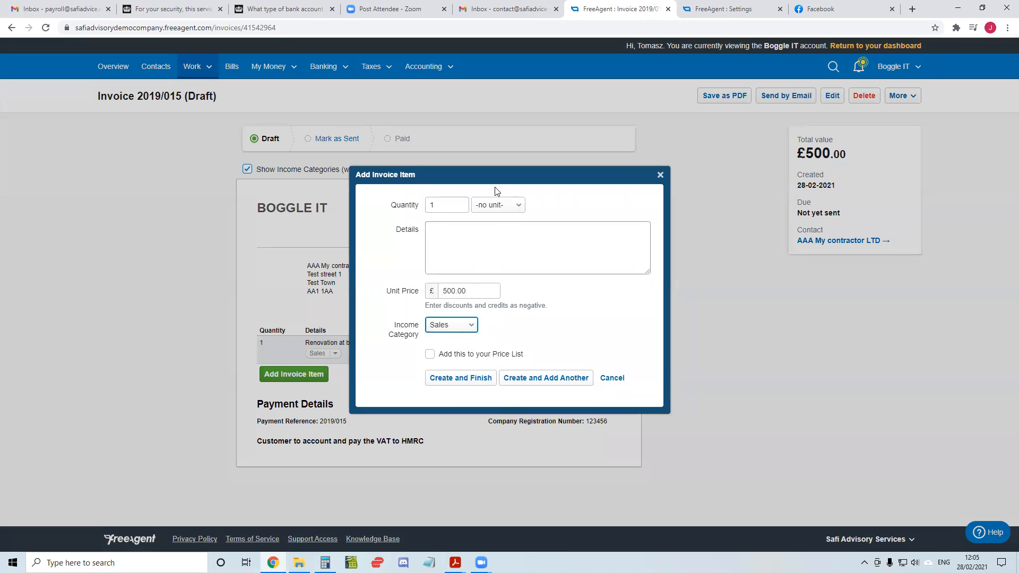
click(612, 378)
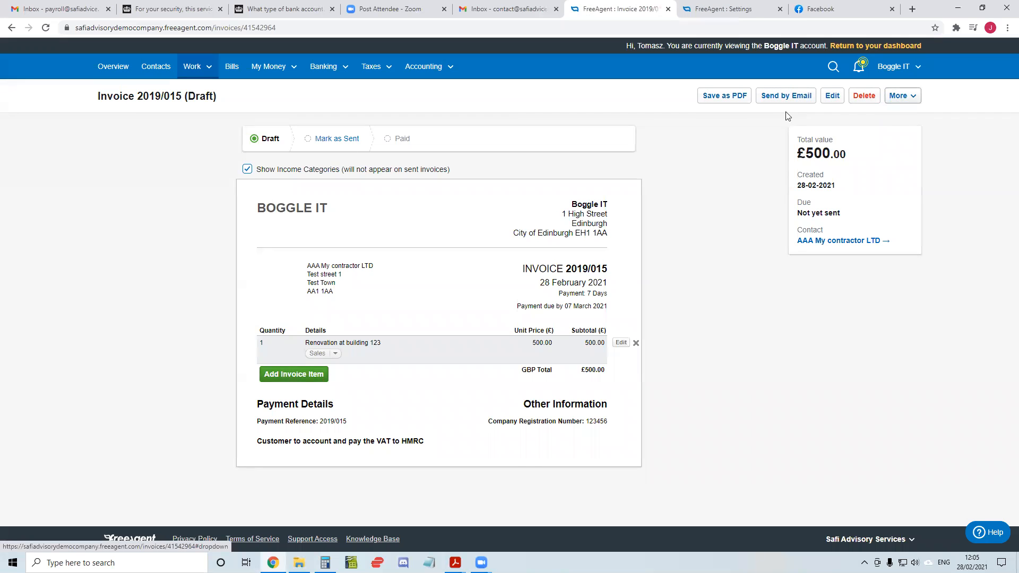
Edit the draft invoice to set its CIS category to CIS Income (20%) and save the changes
click(832, 95)
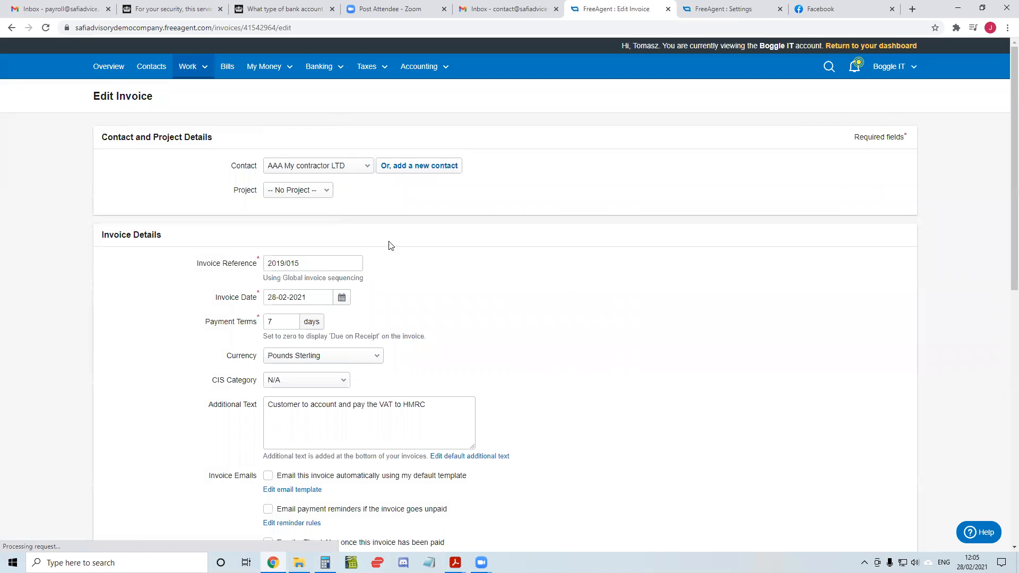
scroll(408, 209, down, 4)
scroll(438, 184, up, 2)
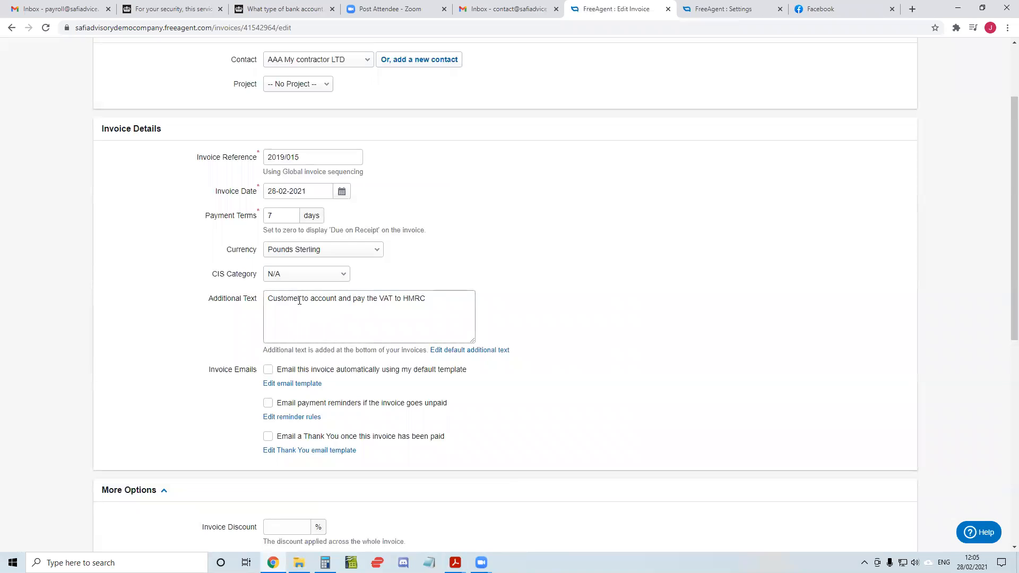
click(295, 274)
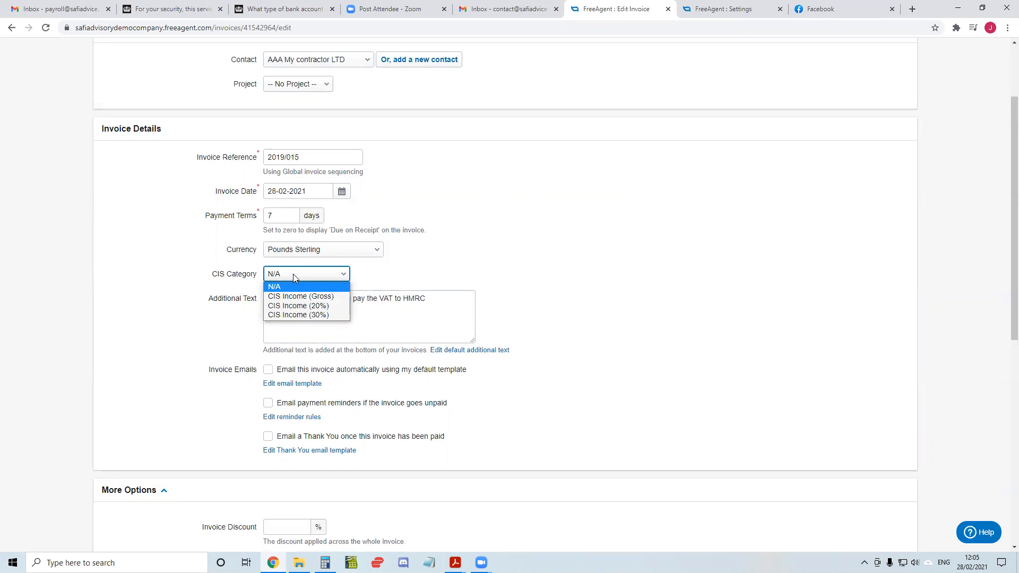
click(313, 306)
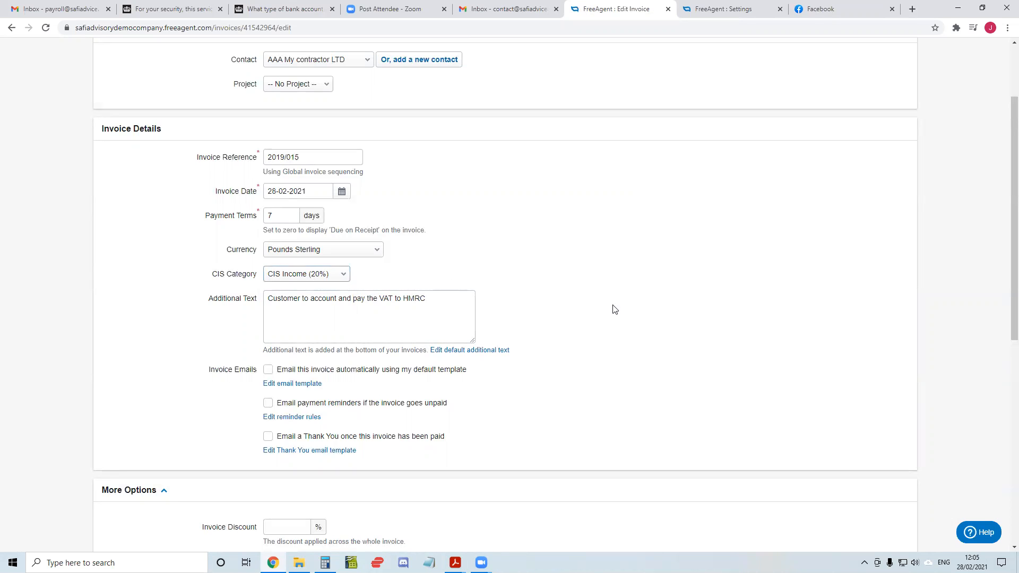
scroll(366, 441, down, 6)
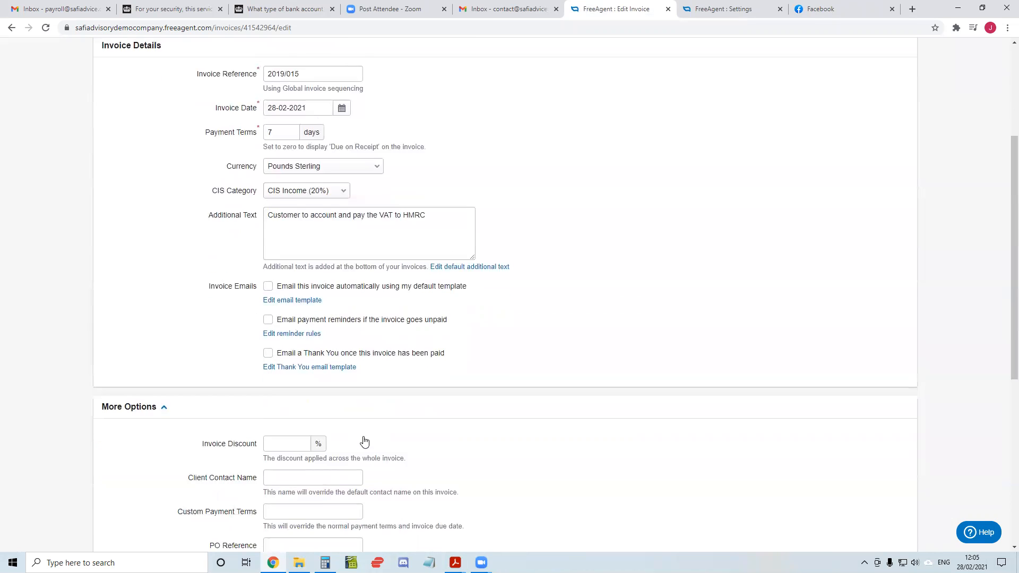
scroll(345, 451, down, 2)
click(313, 475)
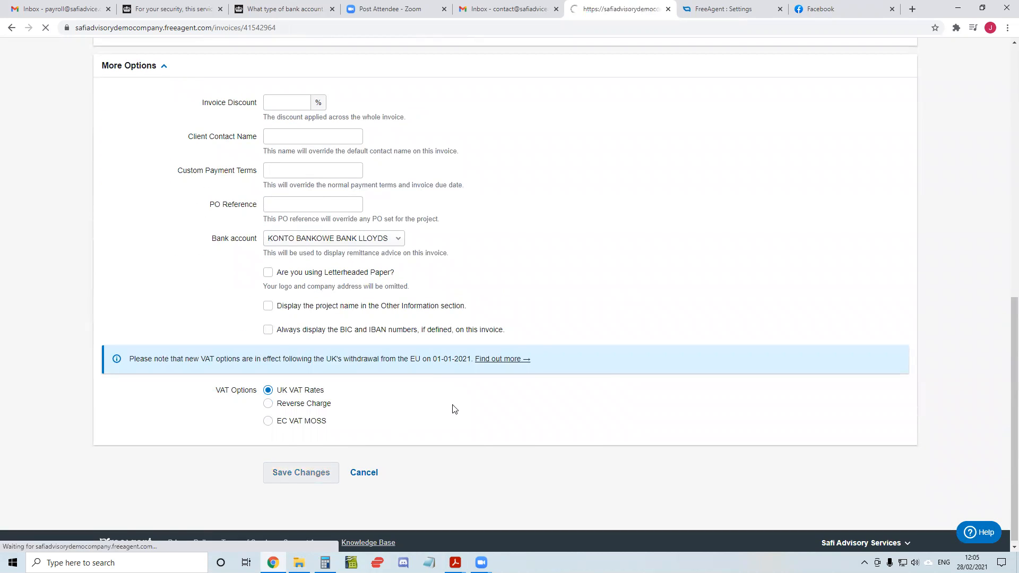
Delete the "Renovation at building 123" item from the invoice
click(310, 378)
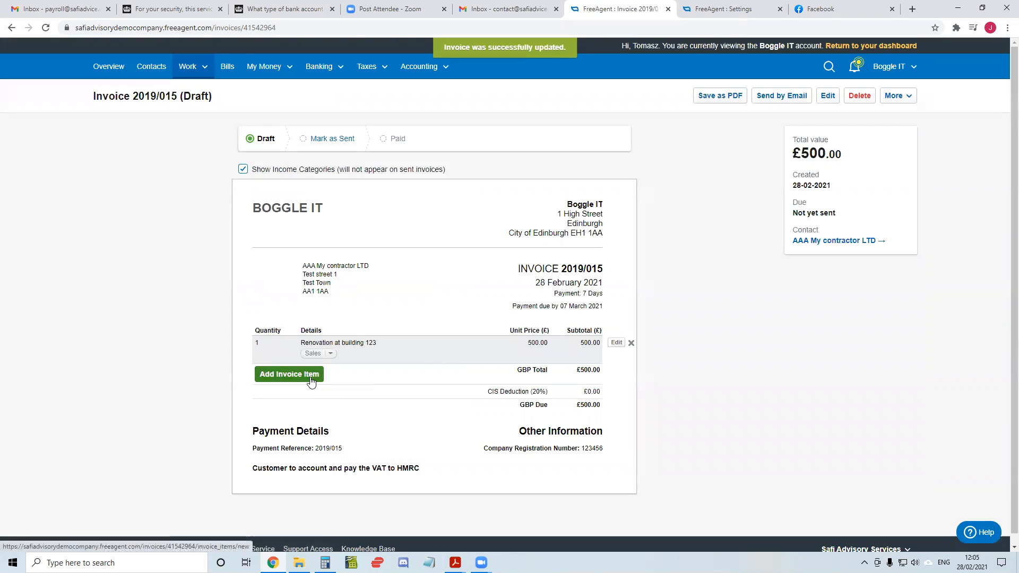
click(610, 378)
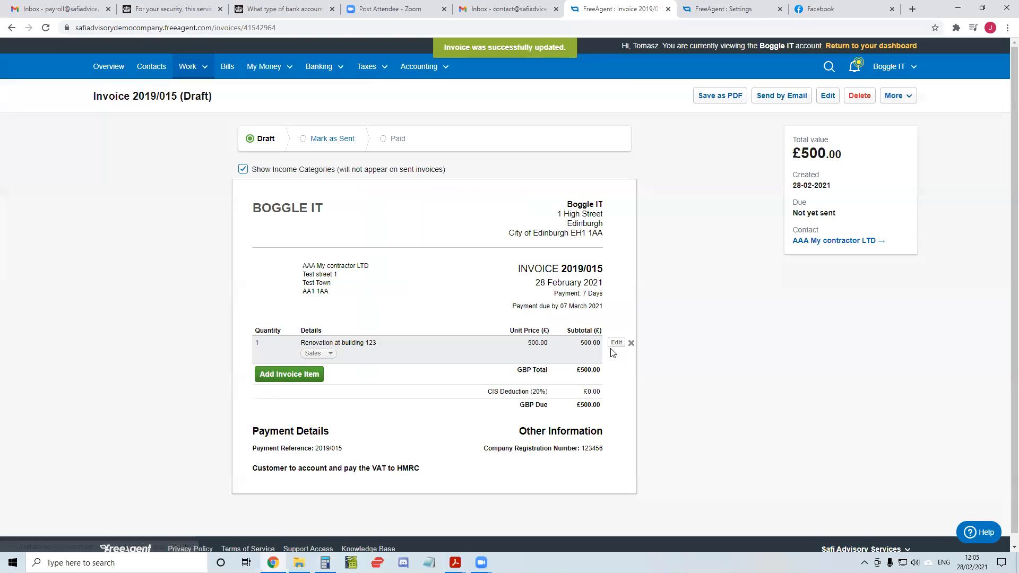
click(631, 344)
click(560, 85)
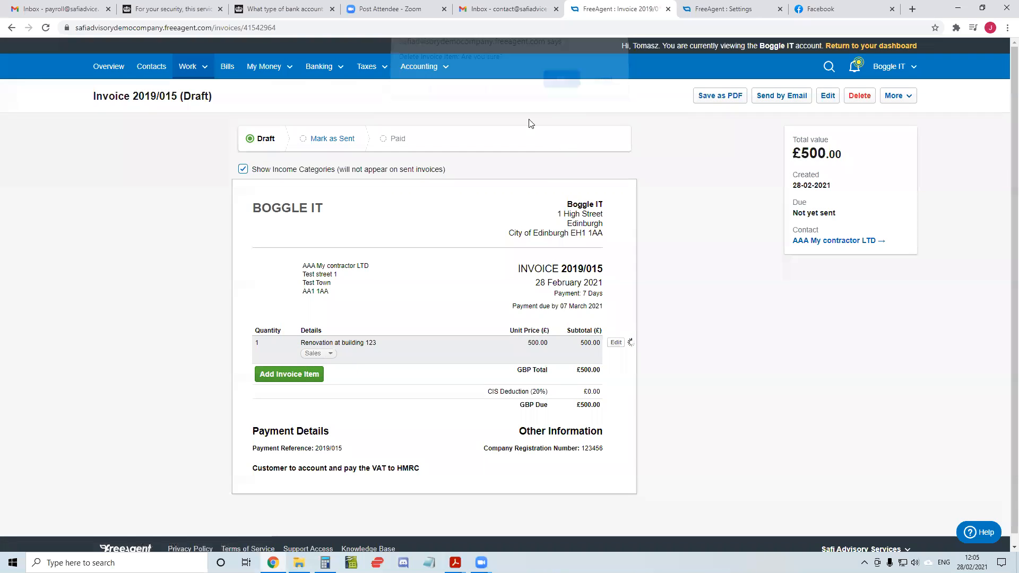
Add an invoice item "Labour for renovation at 123" with no unit, priced at £500.00 under CIS Income (20%)
click(287, 408)
click(493, 205)
click(492, 264)
click(484, 251)
text(Labour for re)
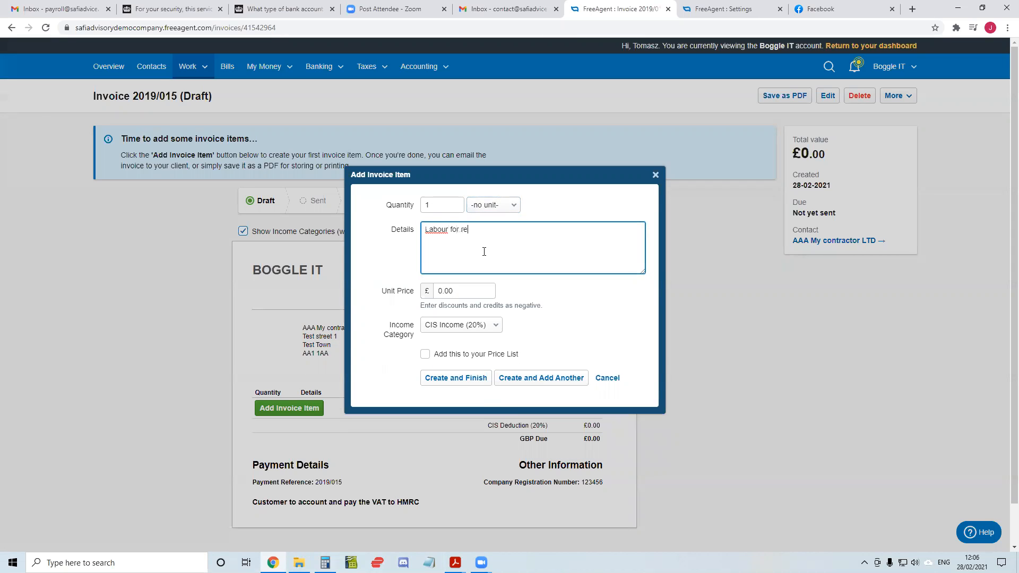
text(novation at 123)
key(Tab)
text(500.00)
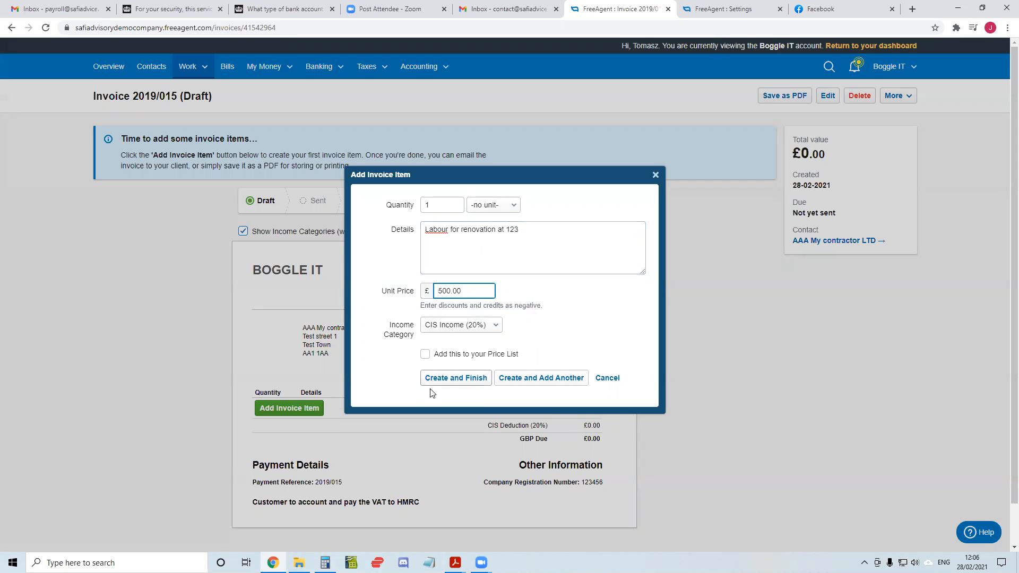
click(455, 379)
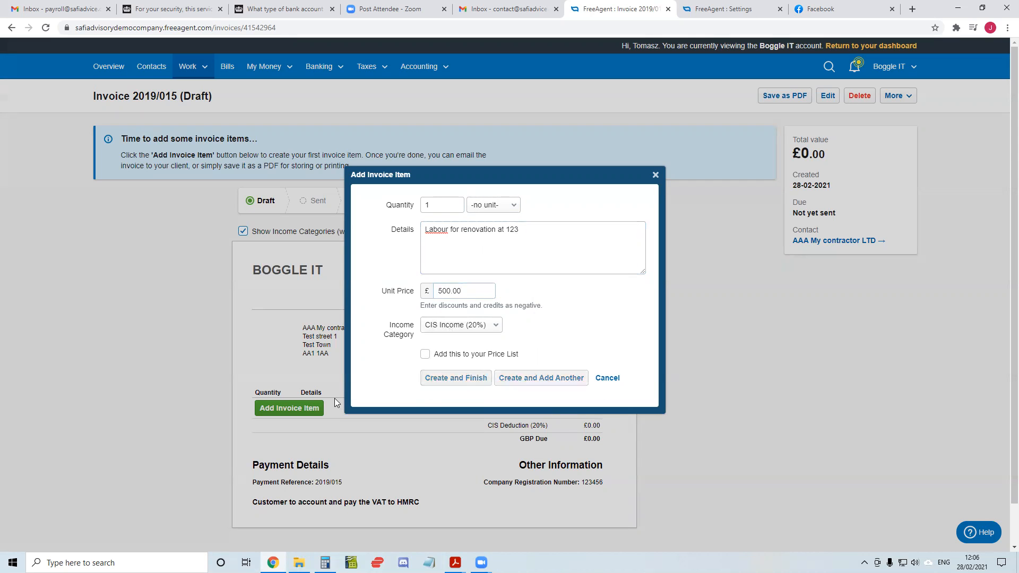
Add a second invoice item "Materials at 123" priced at £300.00 under the Sales income category
click(305, 379)
click(461, 324)
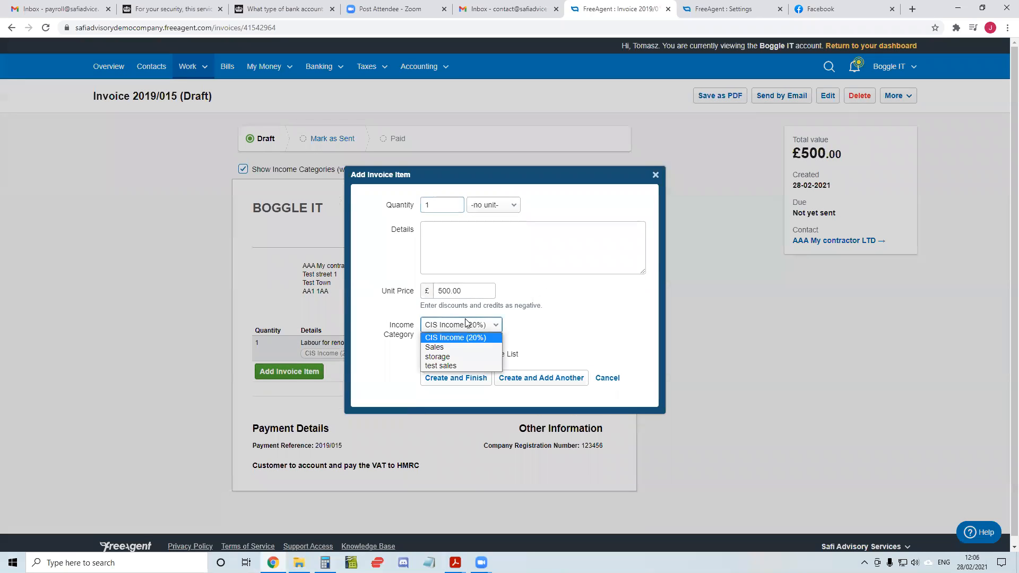
click(461, 345)
click(462, 264)
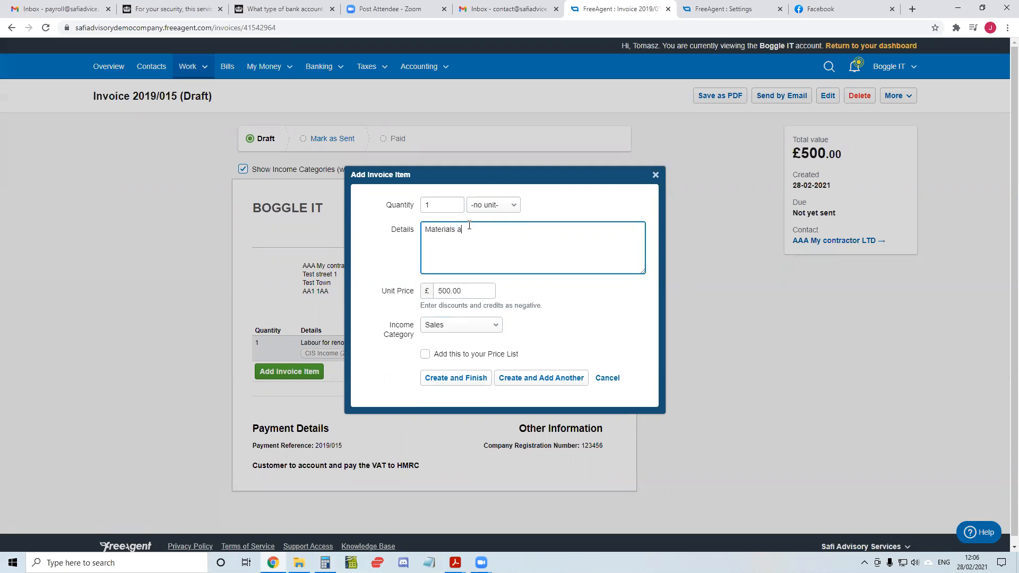
key(Tab)
text(300.00)
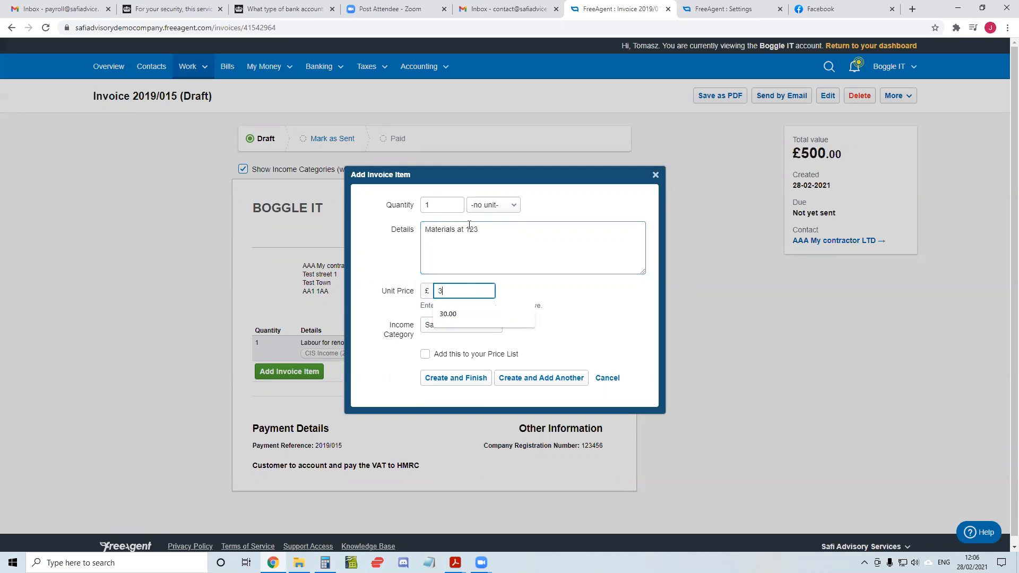
key(Tab)
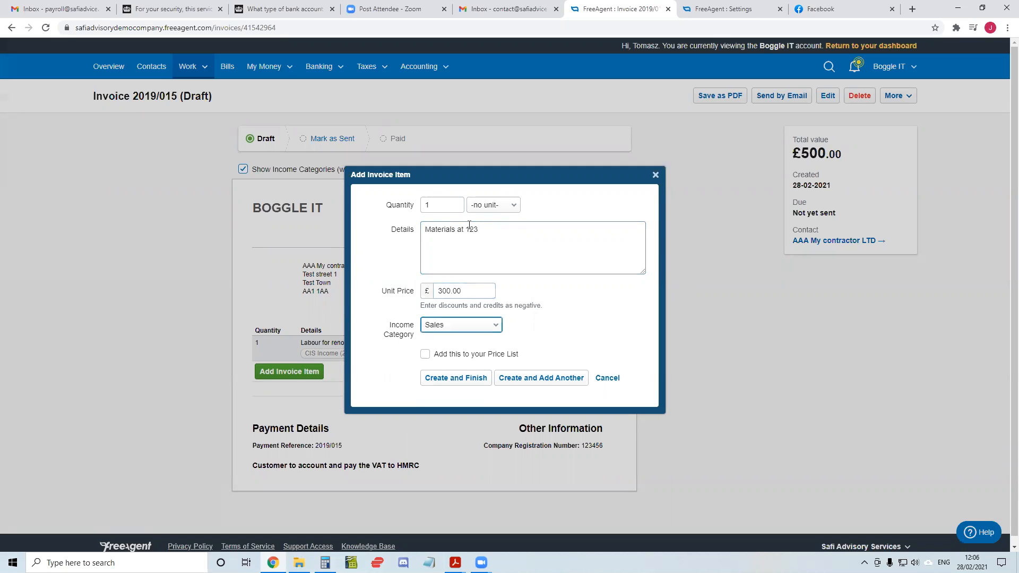
click(455, 378)
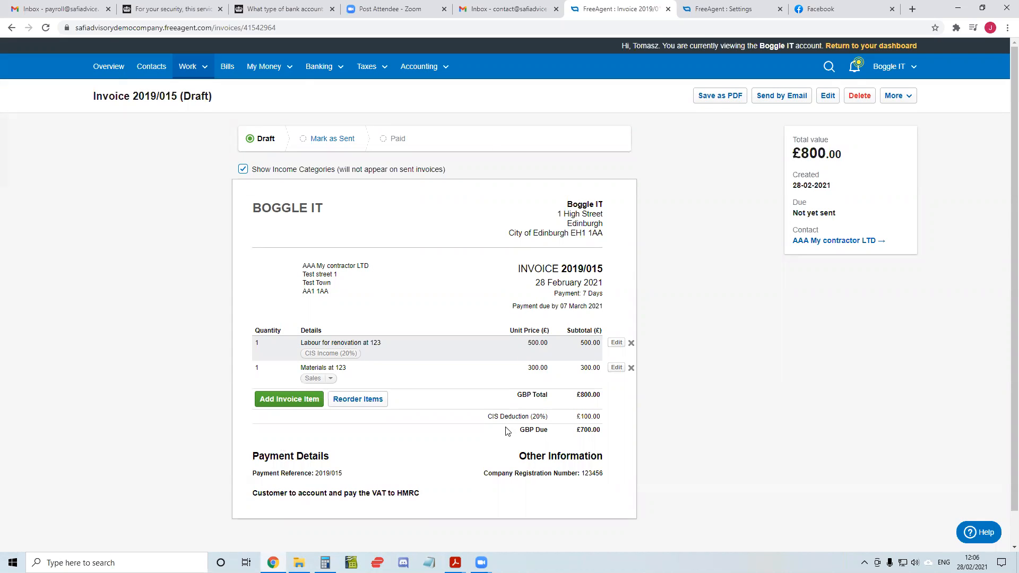
Check the CIS deduction line and the VAT note on the invoice, and mark the invoice as sent
drag(488, 419, 603, 423)
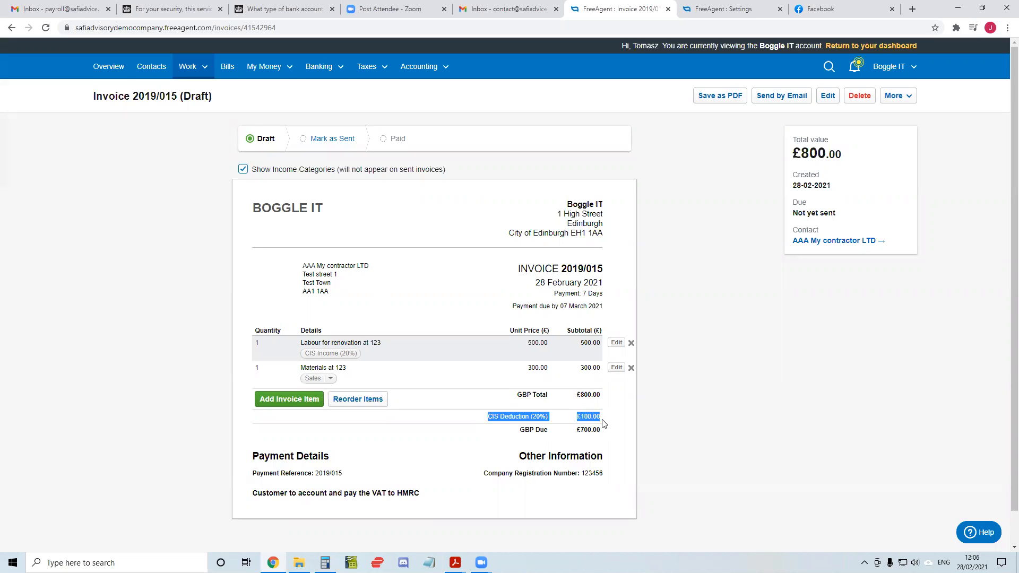
click(604, 423)
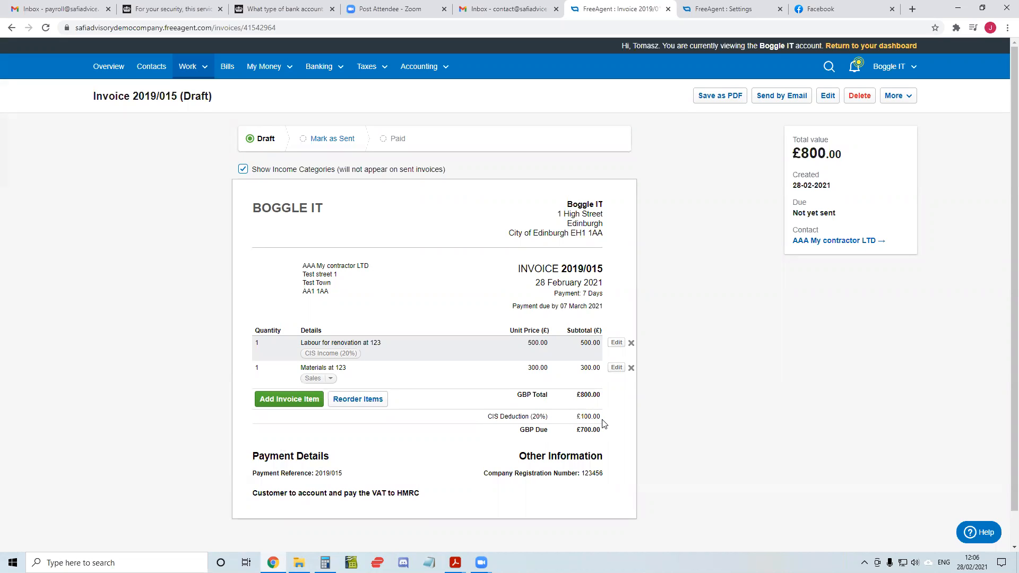
scroll(422, 394, down, 1)
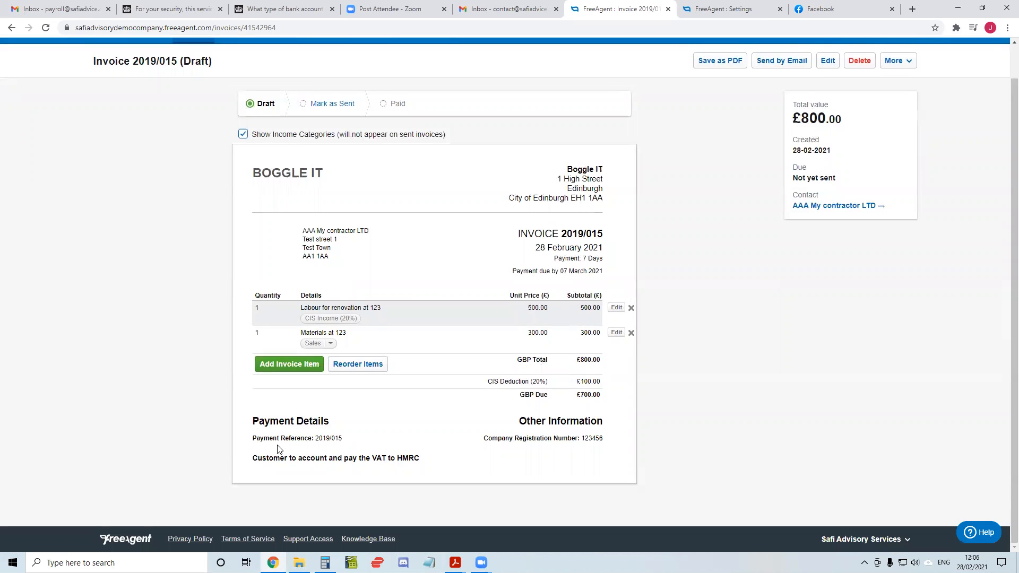
drag(254, 462, 422, 463)
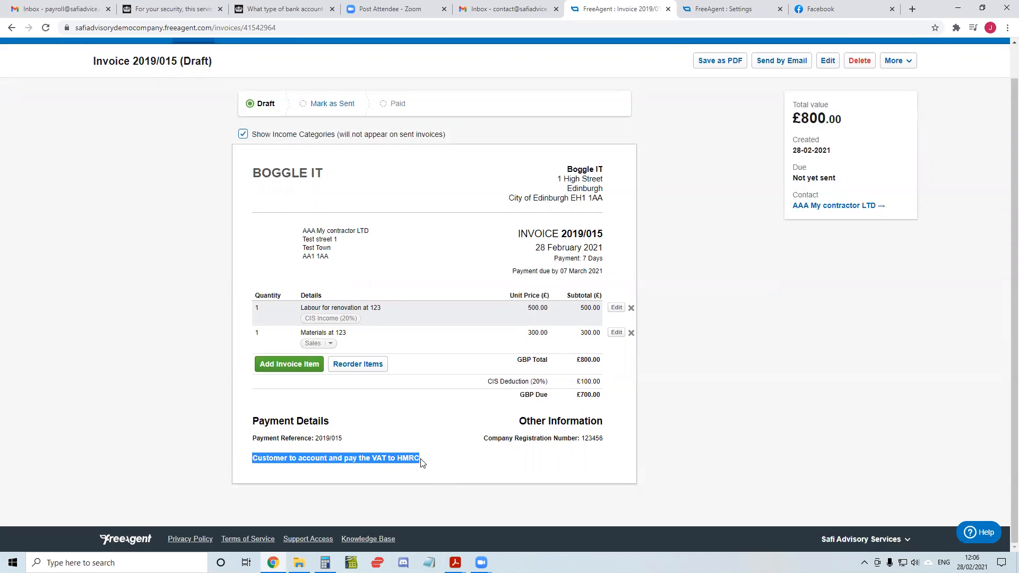
click(422, 463)
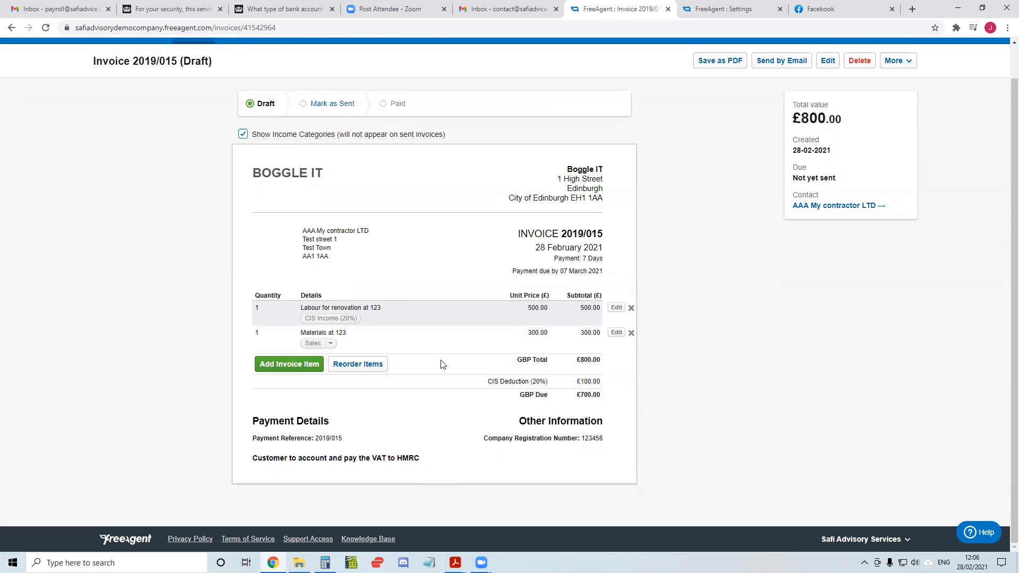
scroll(442, 364, up, 1)
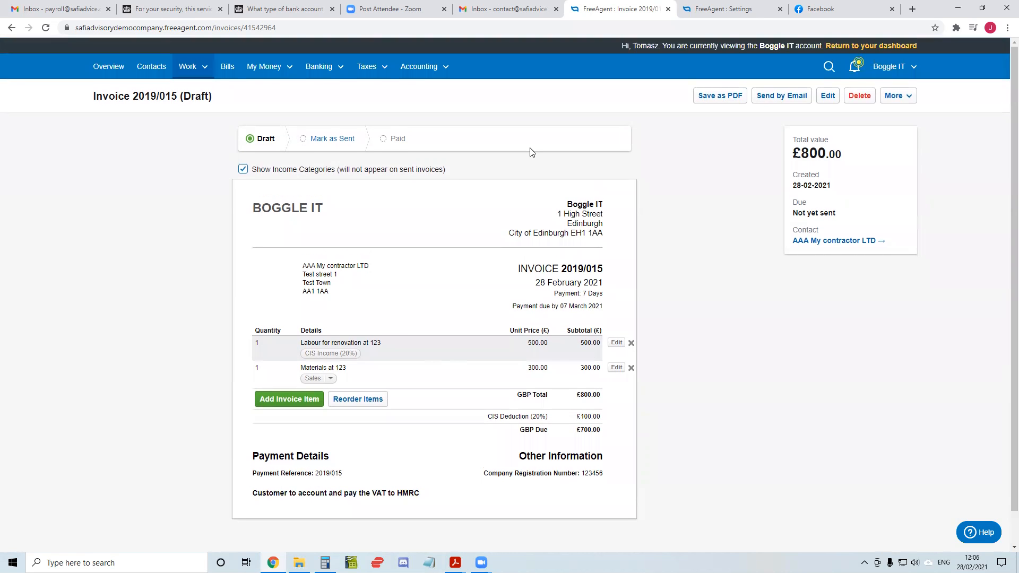
click(303, 139)
Start a new invoice from the invoice list with Fez Consulting Ltd as the contact
click(203, 67)
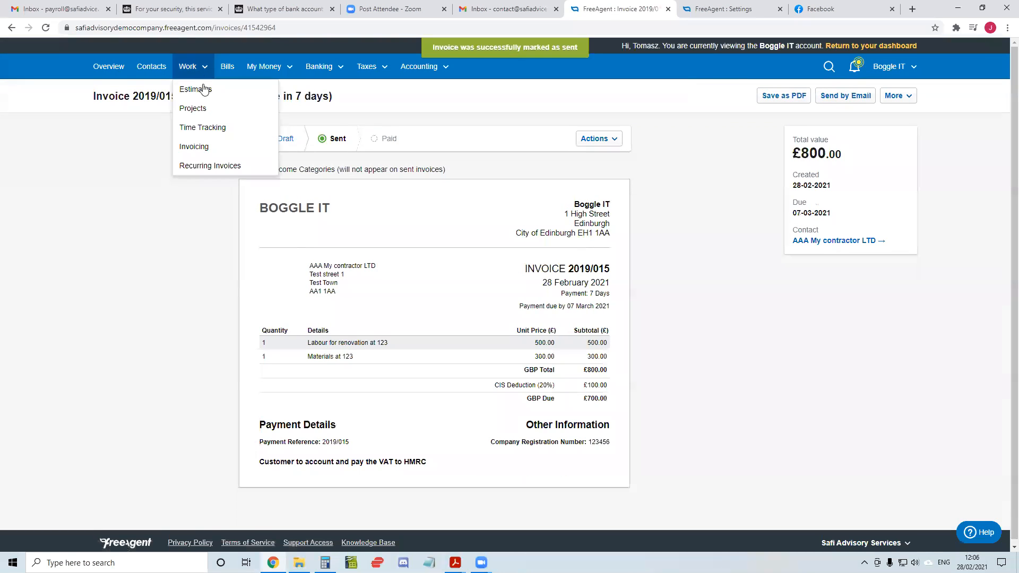
click(234, 147)
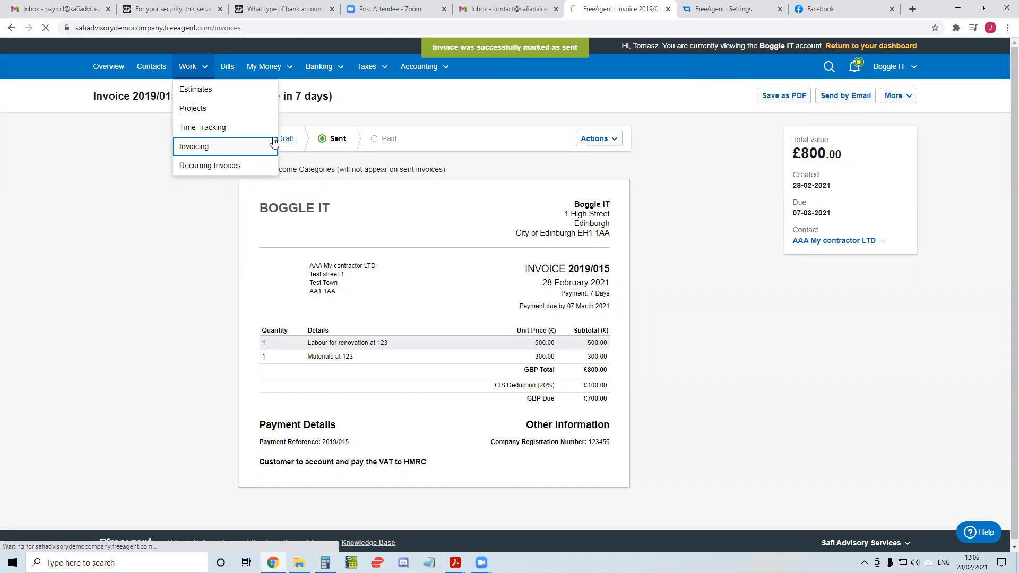
click(882, 96)
click(290, 166)
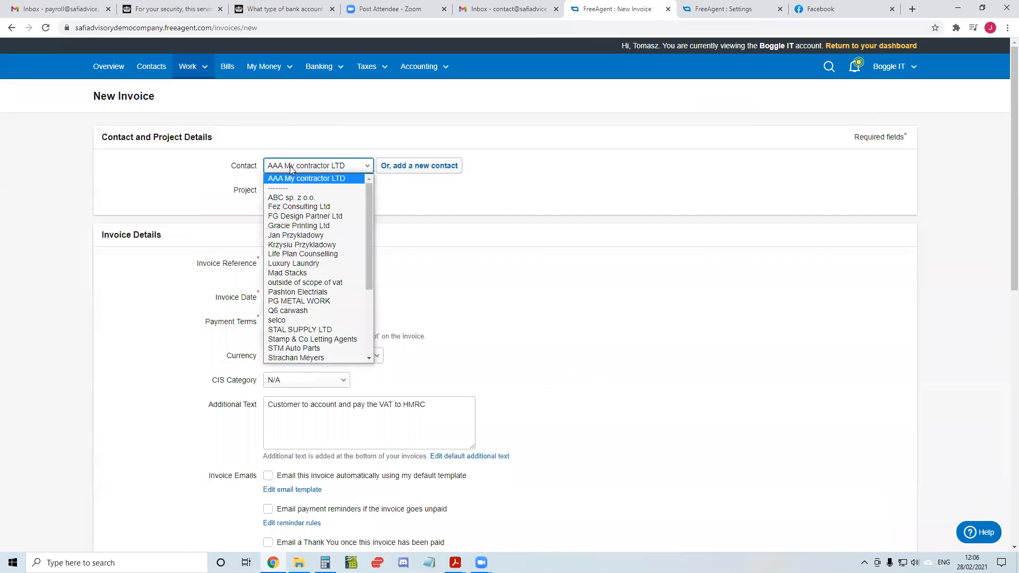
click(300, 207)
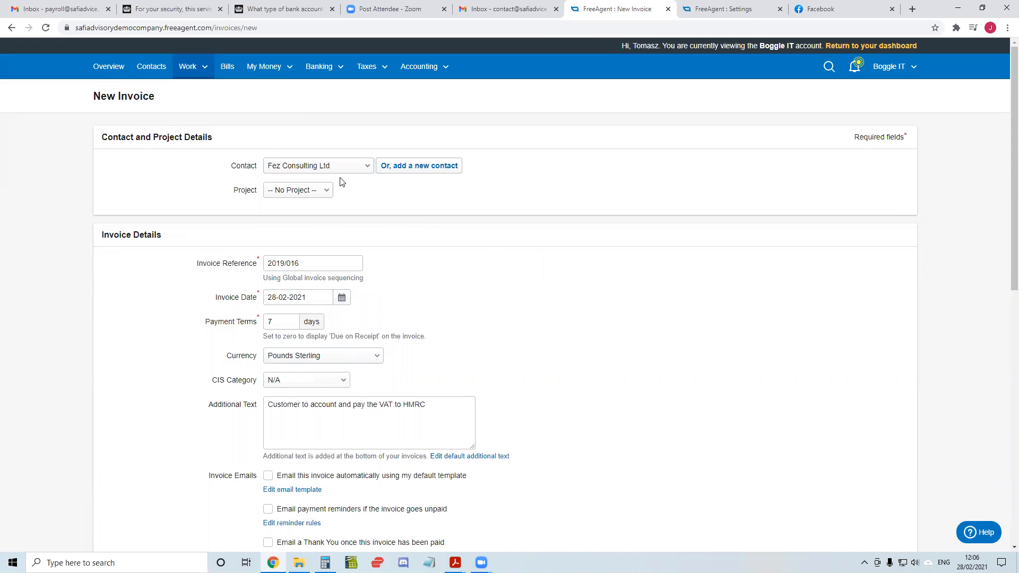
Clear the customer VAT note from the additional text of the new invoice
scroll(349, 225, down, 7)
scroll(329, 175, up, 4)
drag(427, 245, 228, 250)
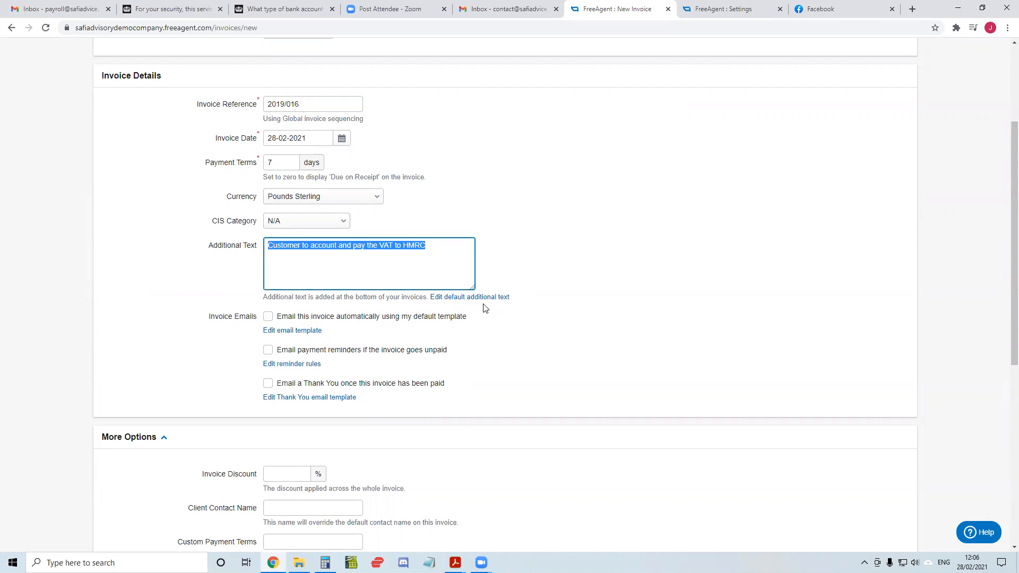
key(BackSpace)
scroll(562, 262, down, 6)
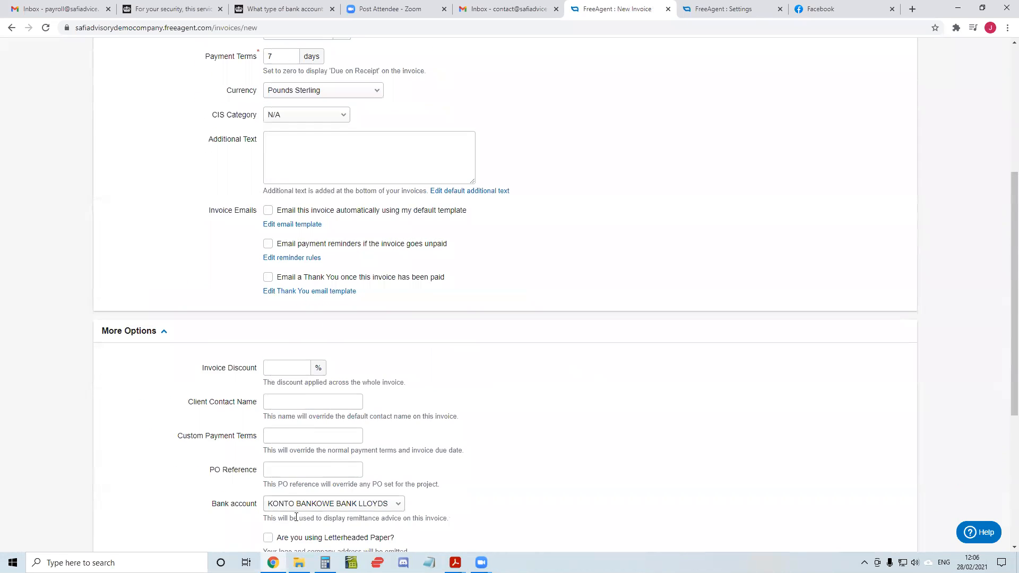
Create the invoice and add an item "Renovation at 345" priced at £600.00 under Sales with Standard (20.0%) VAT
click(315, 524)
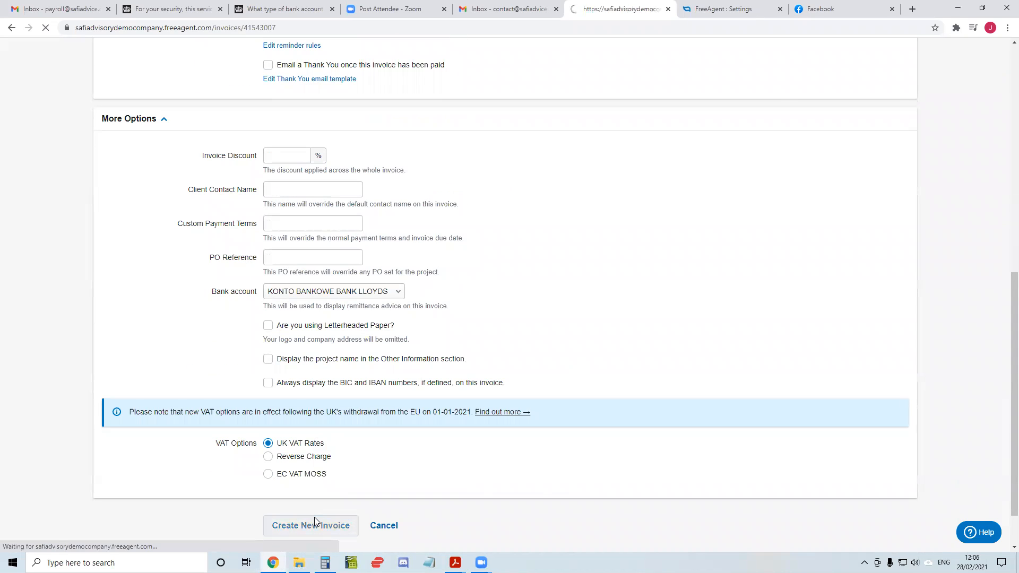
click(285, 409)
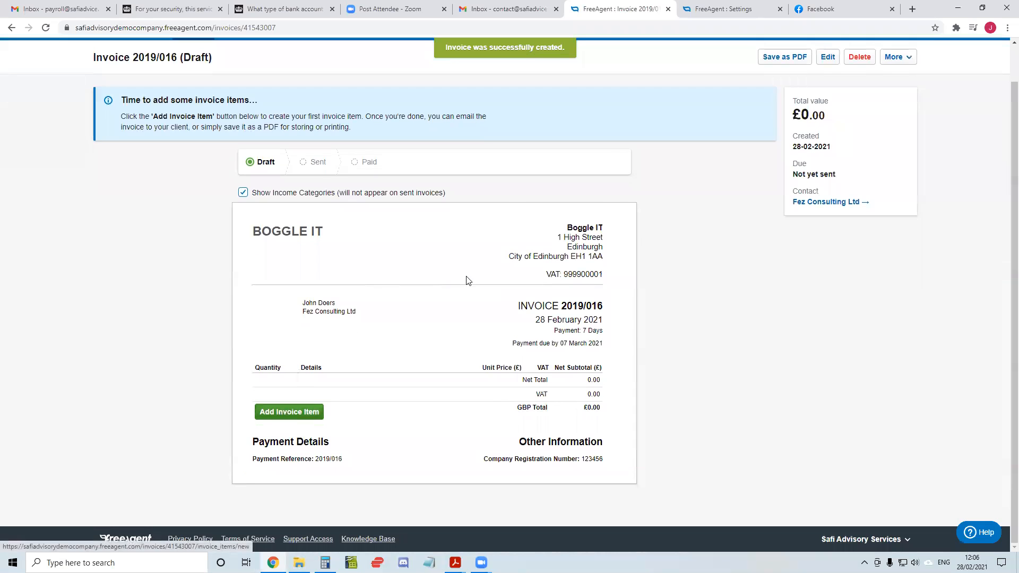
click(483, 196)
click(482, 252)
click(471, 243)
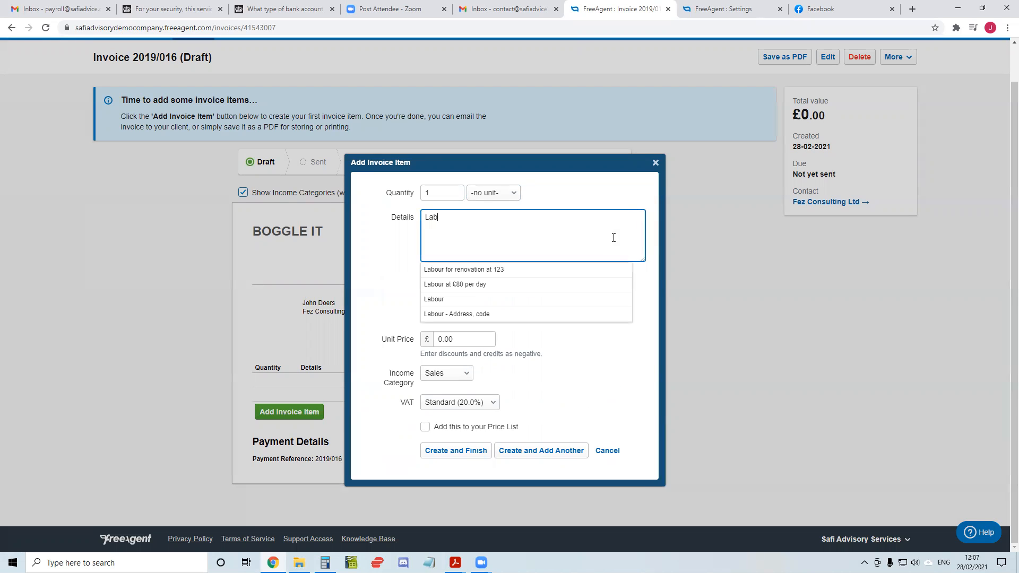
key(BackSpace)
text(Renovation at 345)
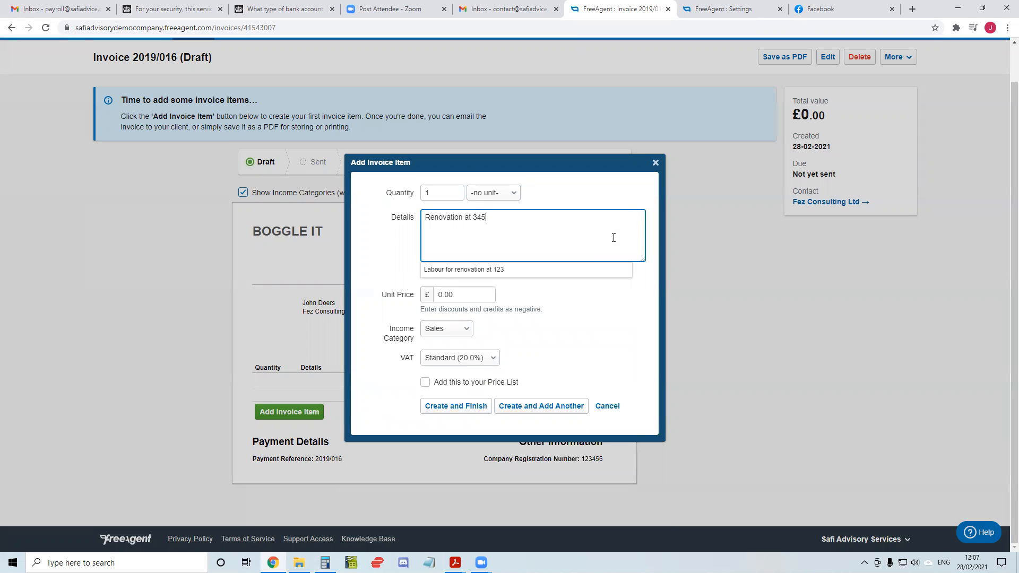
key(Tab)
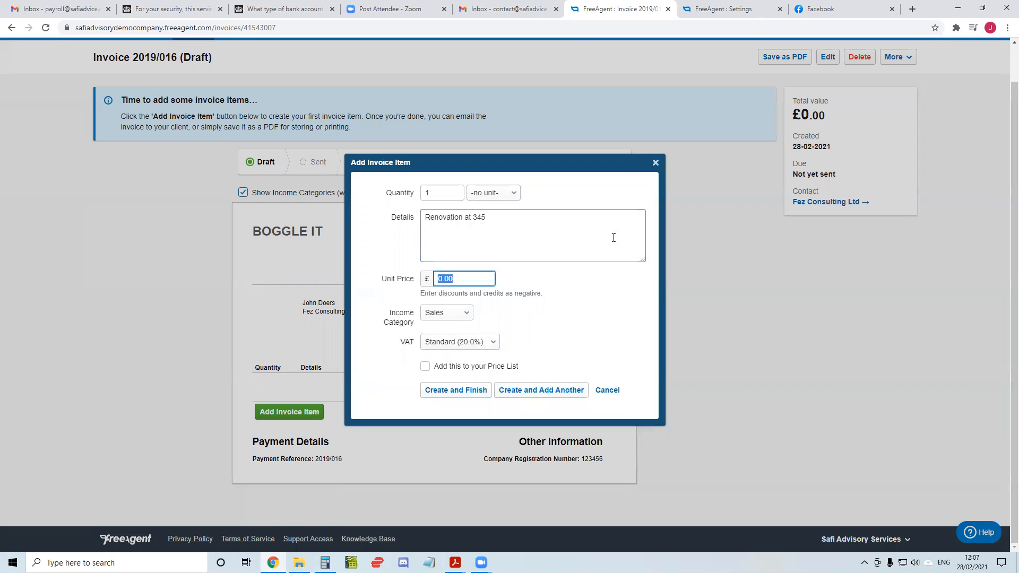
text(600.00)
key(Tab)
click(436, 391)
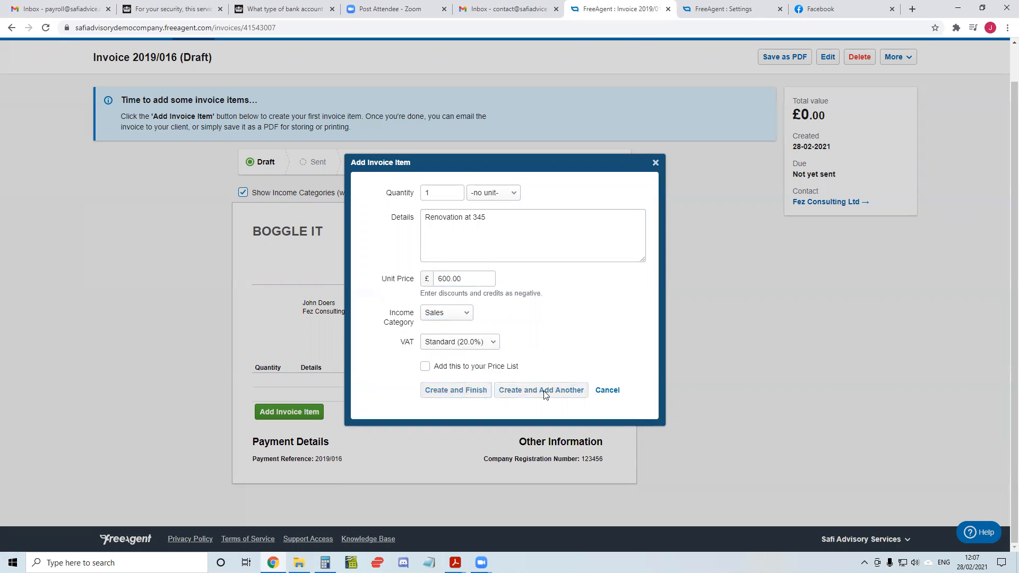
Check the VAT amount charged on the renovation invoice and mark the invoice as sent
drag(600, 396, 570, 397)
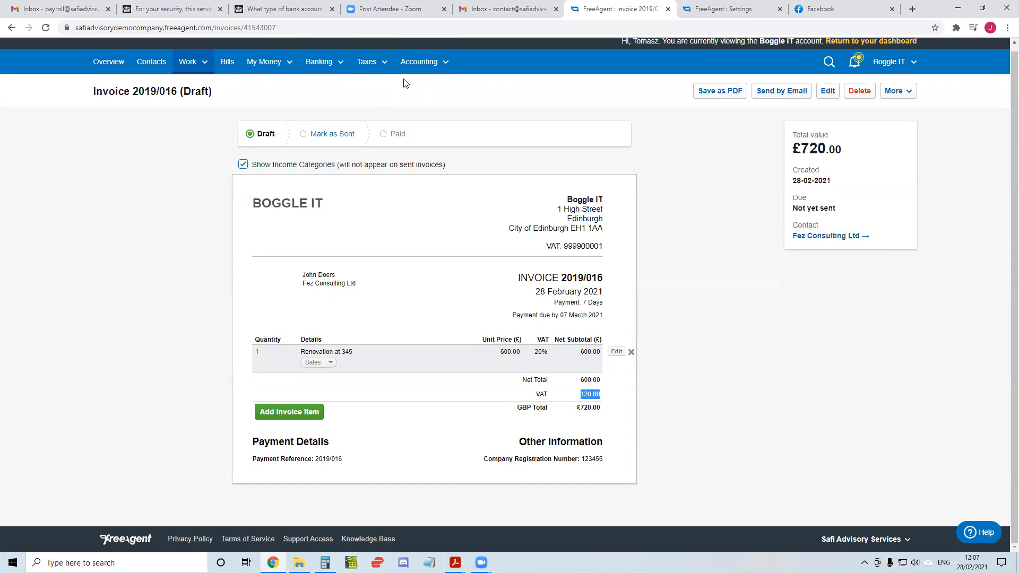
click(315, 139)
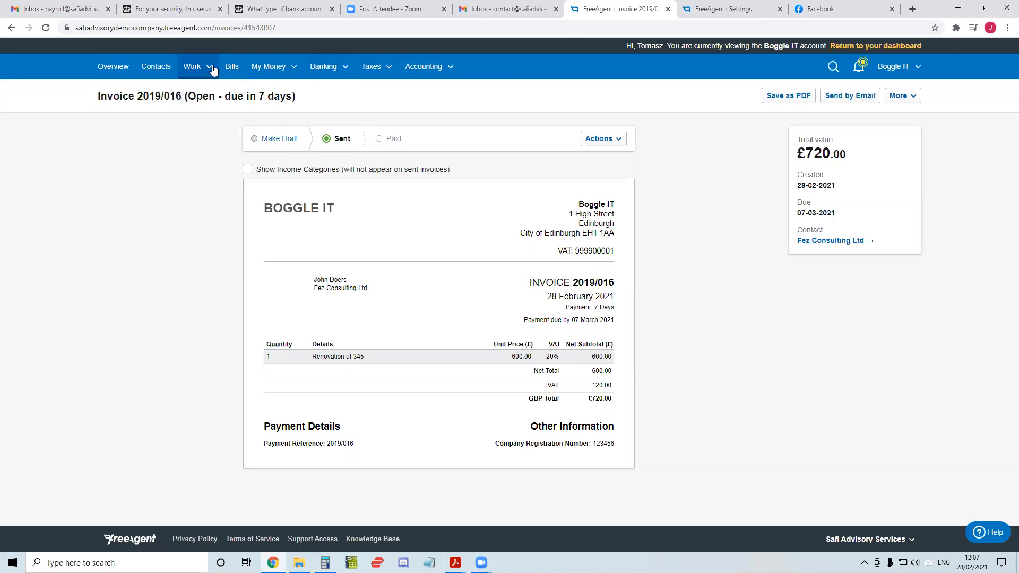
Open the summary of the company's bank accounts
click(337, 73)
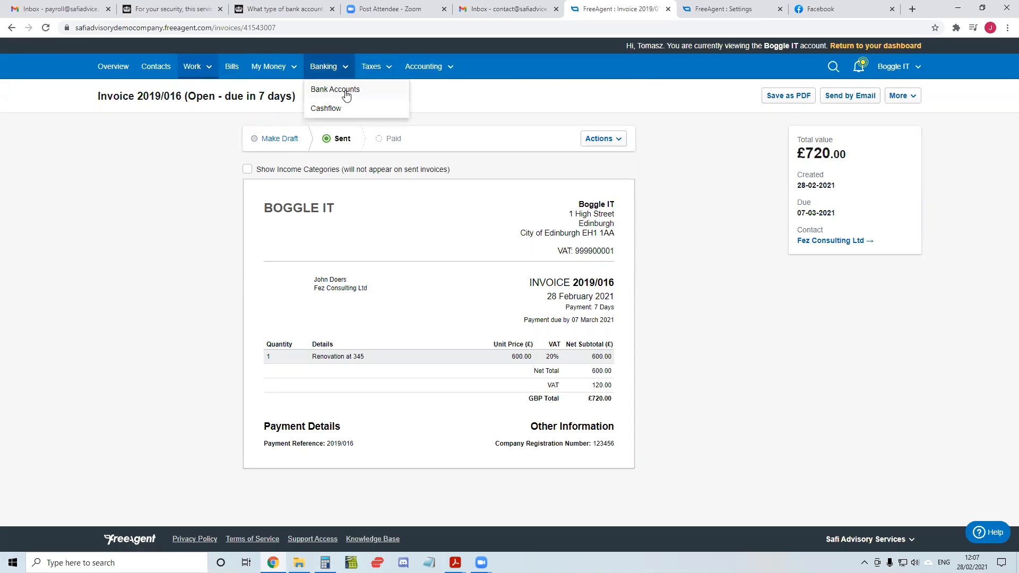
click(344, 91)
scroll(366, 153, down, 5)
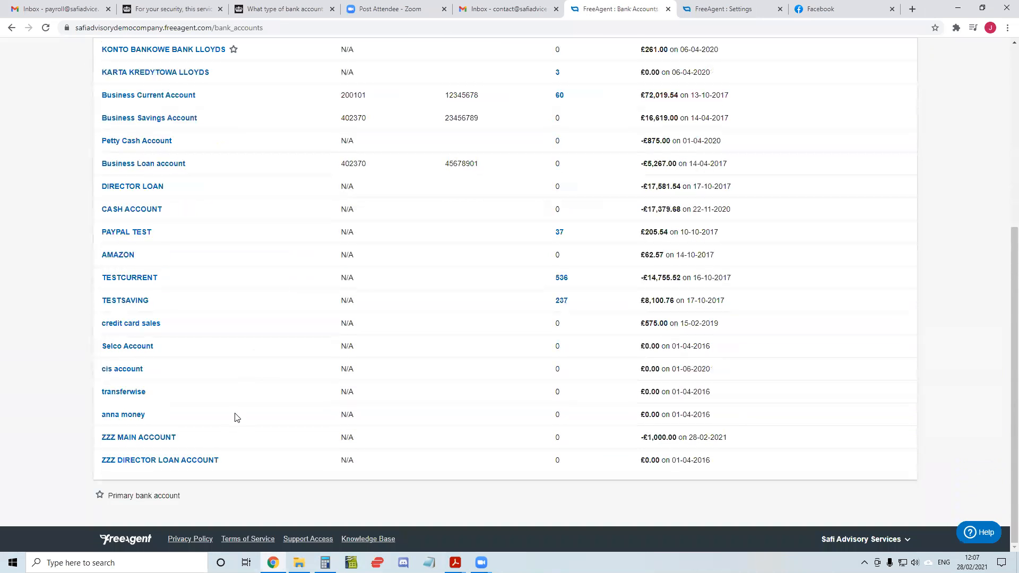
click(170, 466)
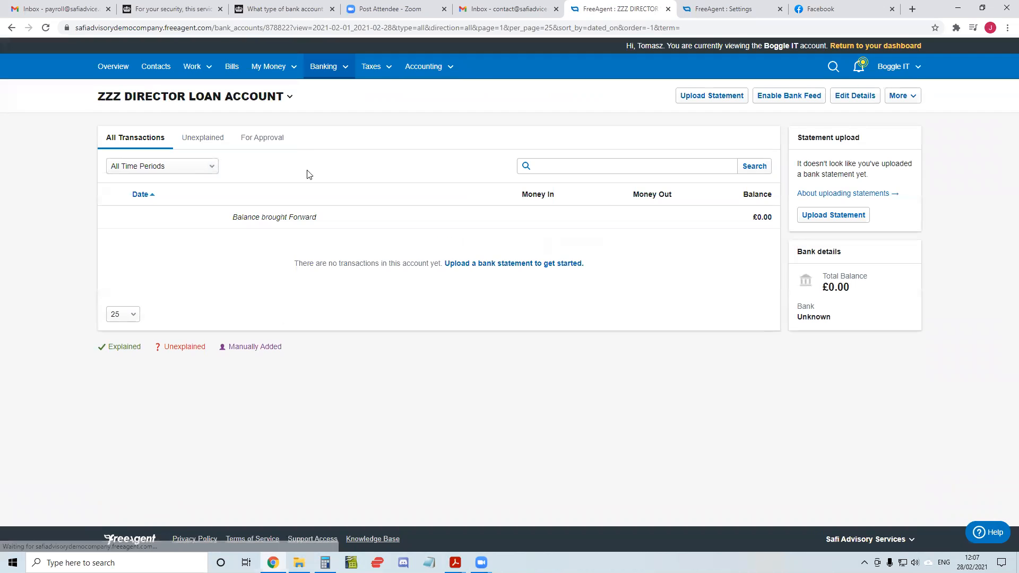
click(15, 26)
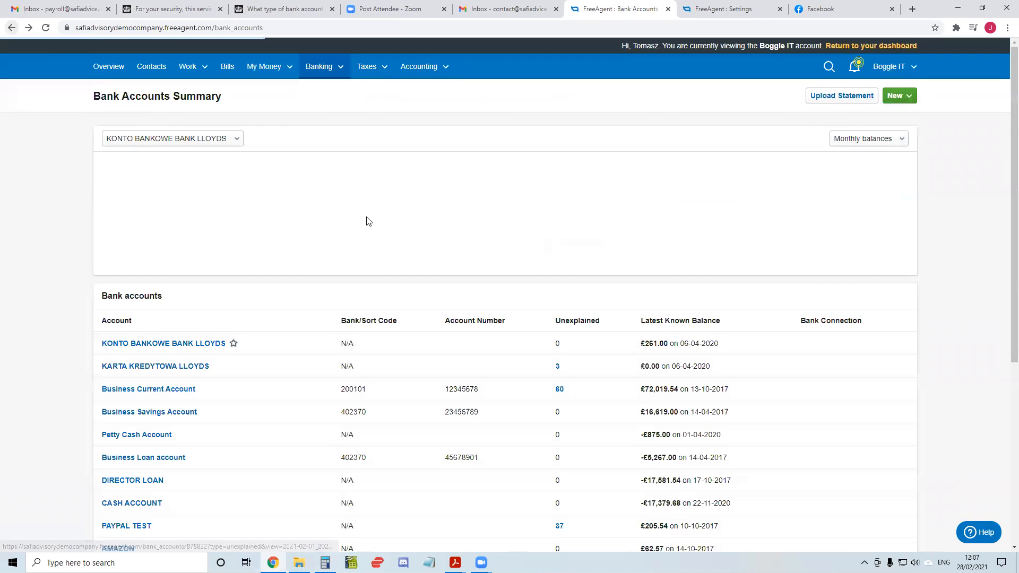
Open ZZZ MAIN ACCOUNT and remove the explanation from the 28-02-2021 subcontractor payment
scroll(366, 221, down, 5)
click(150, 441)
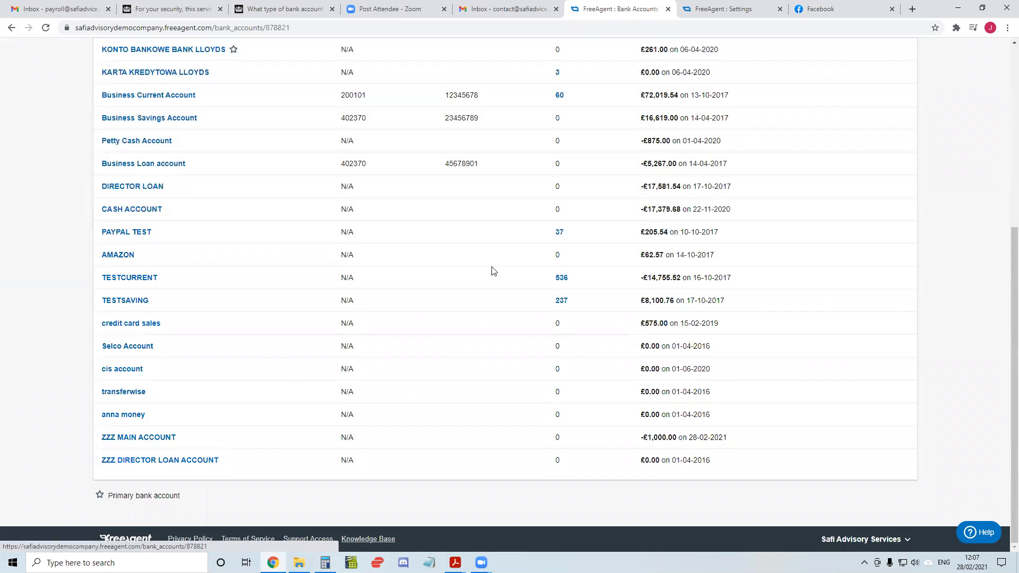
click(111, 240)
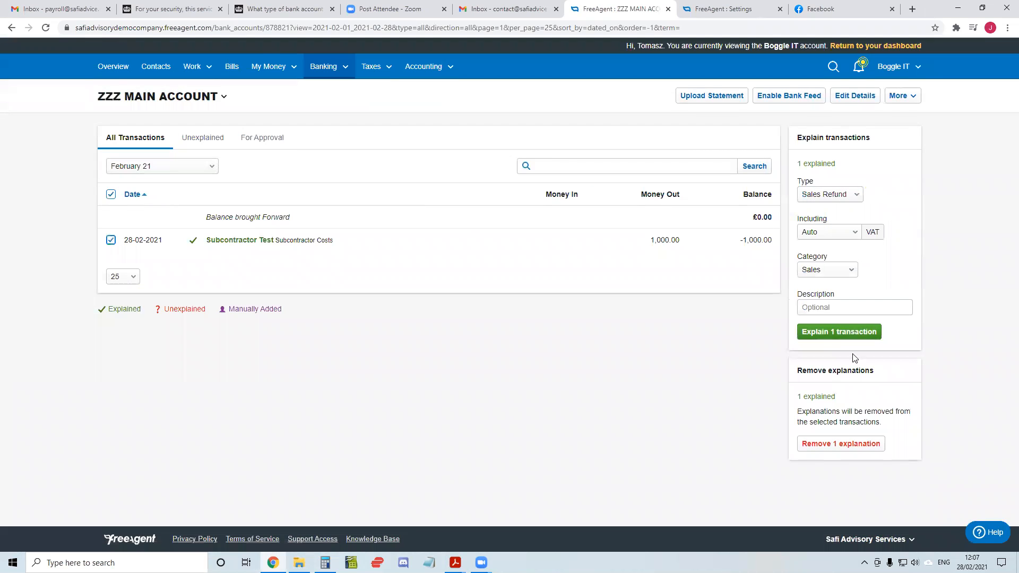
click(841, 444)
click(416, 319)
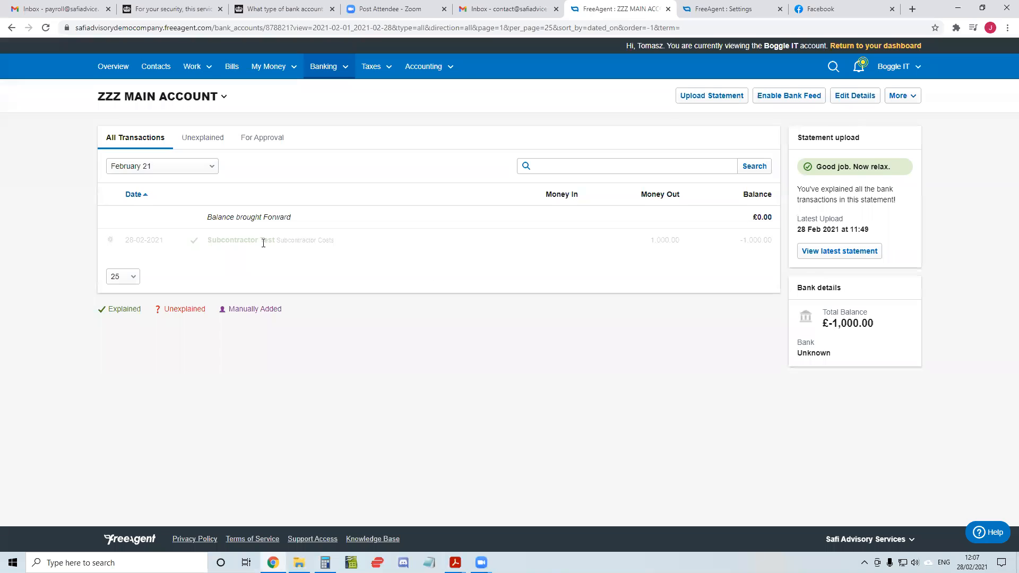
click(112, 240)
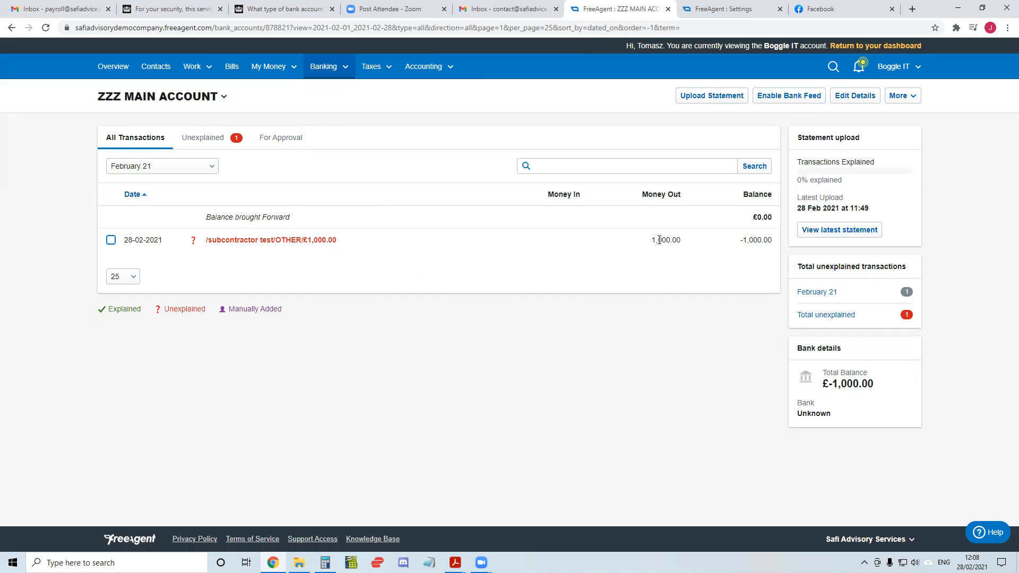
Explain the subcontractor payment as a Payment with the Reverse Charge VAT option and the Subcontractor Costs category
click(318, 243)
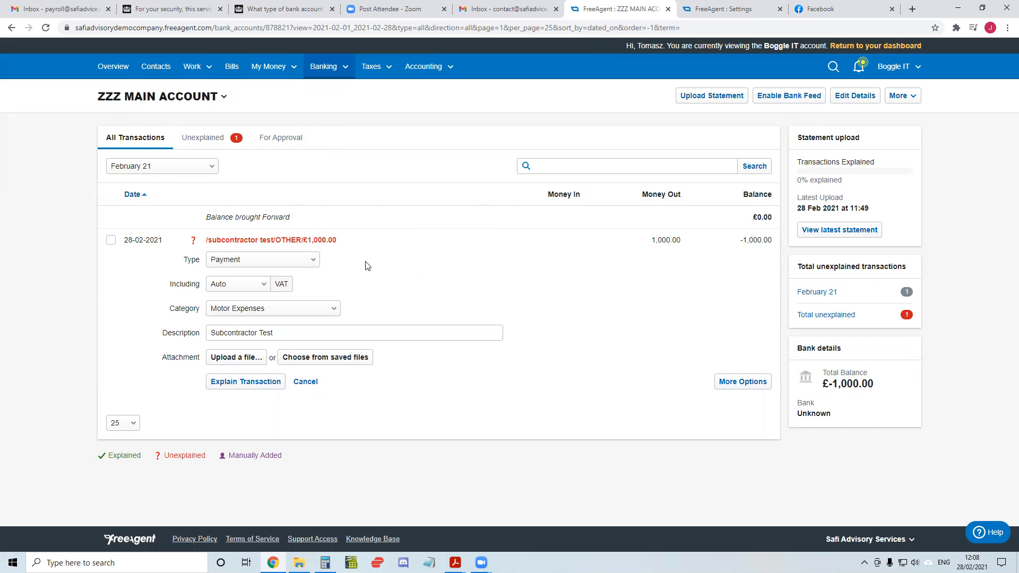
click(743, 382)
scroll(418, 289, down, 2)
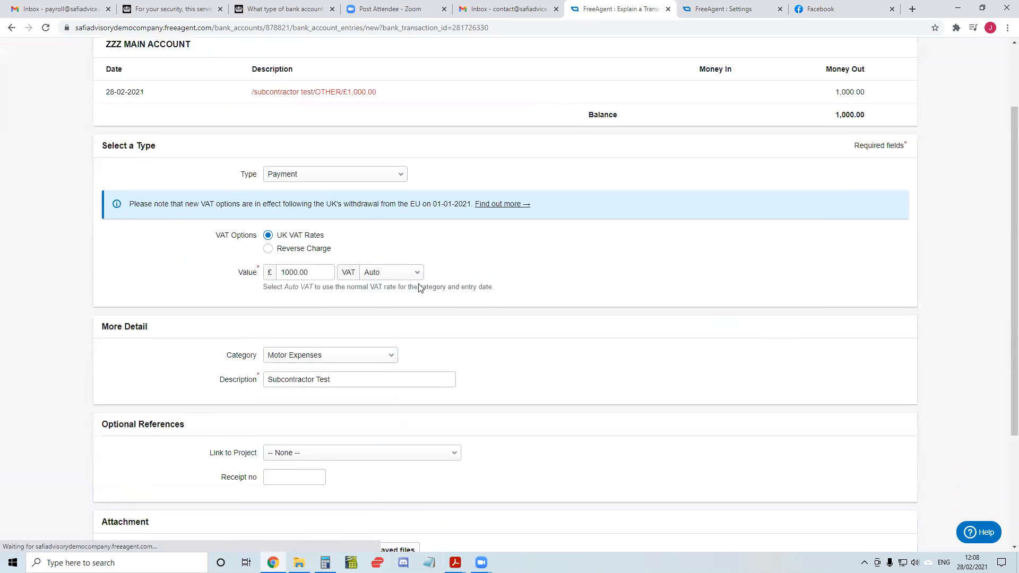
click(300, 240)
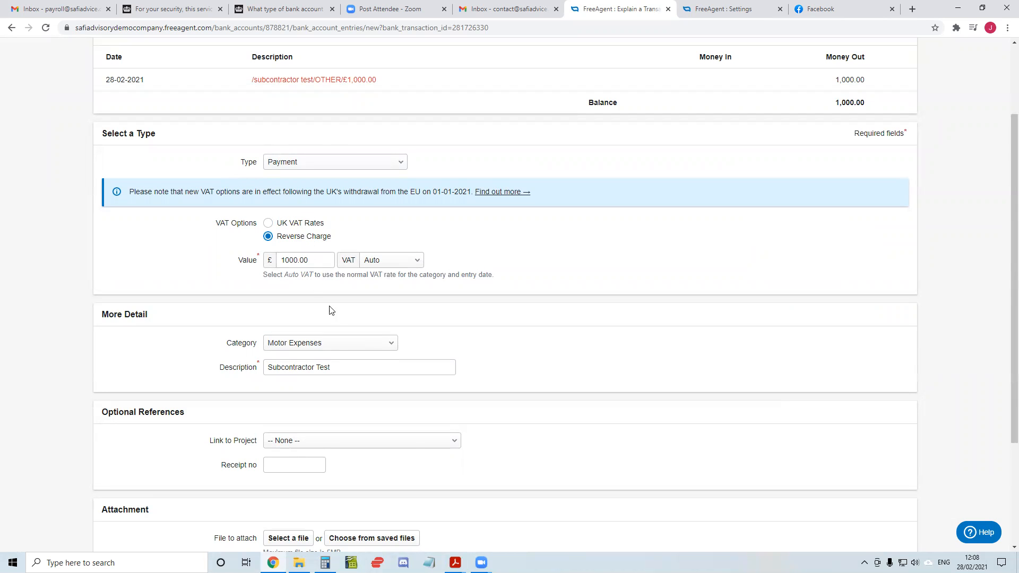
click(343, 346)
scroll(332, 467, down, 5)
click(329, 463)
scroll(505, 329, down, 3)
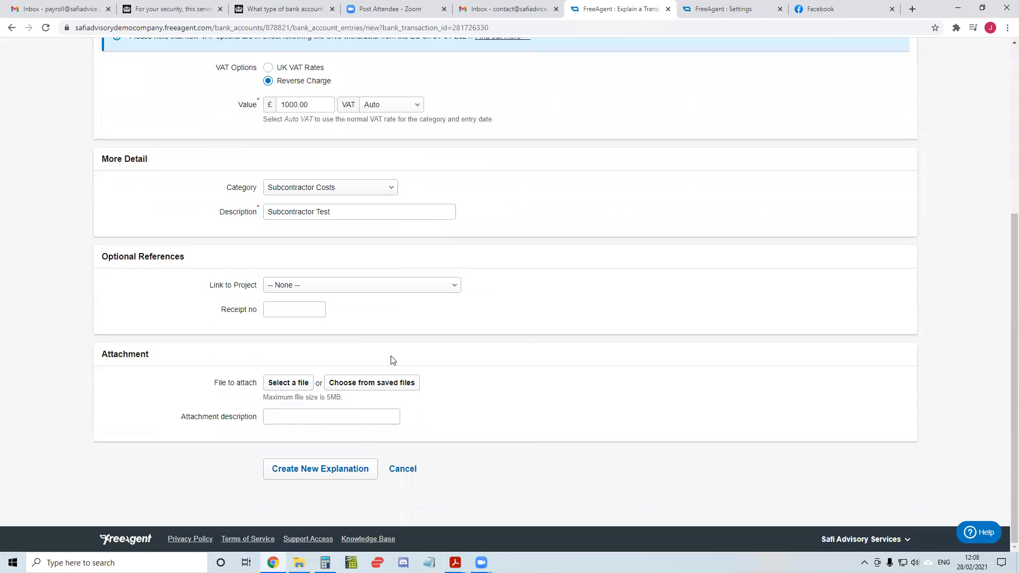
click(338, 476)
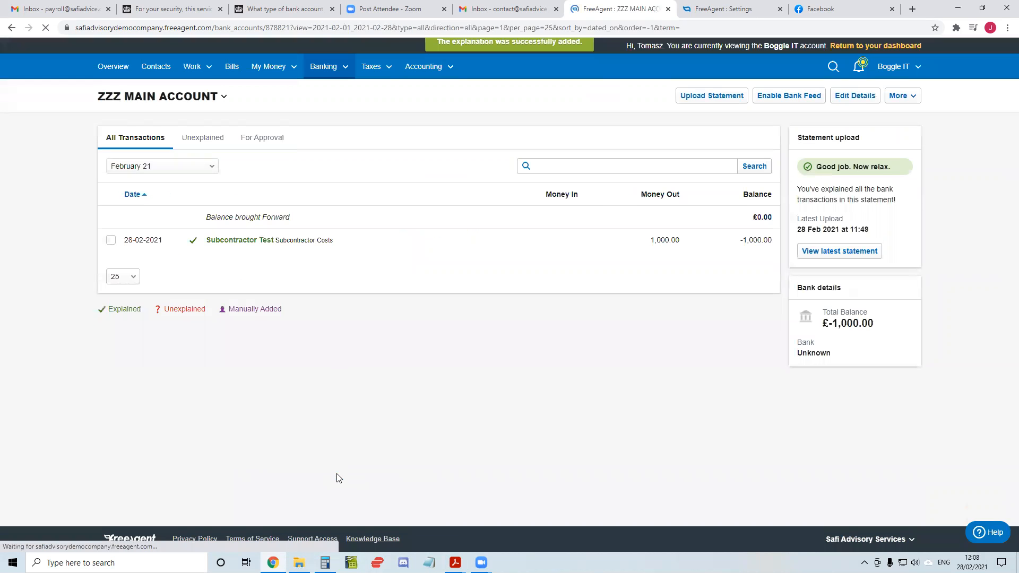
Review the VAT and category details of the explained subcontractor payment and close them without saving
click(254, 243)
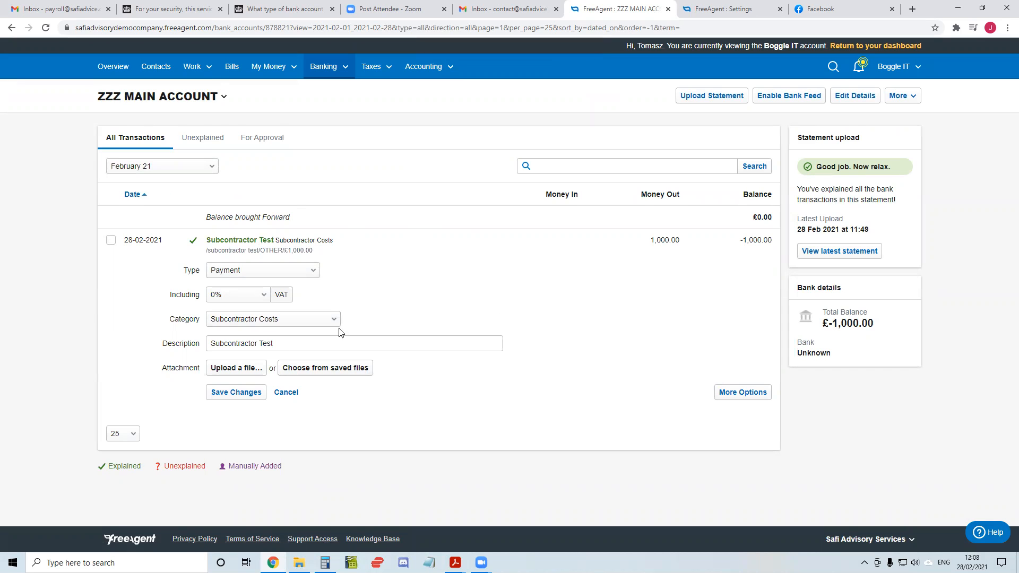
click(288, 393)
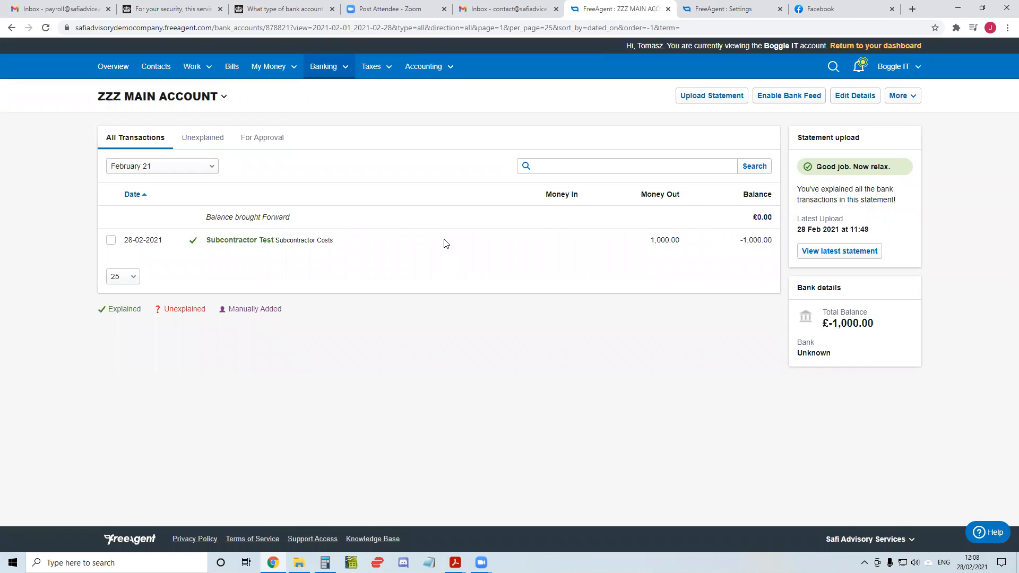